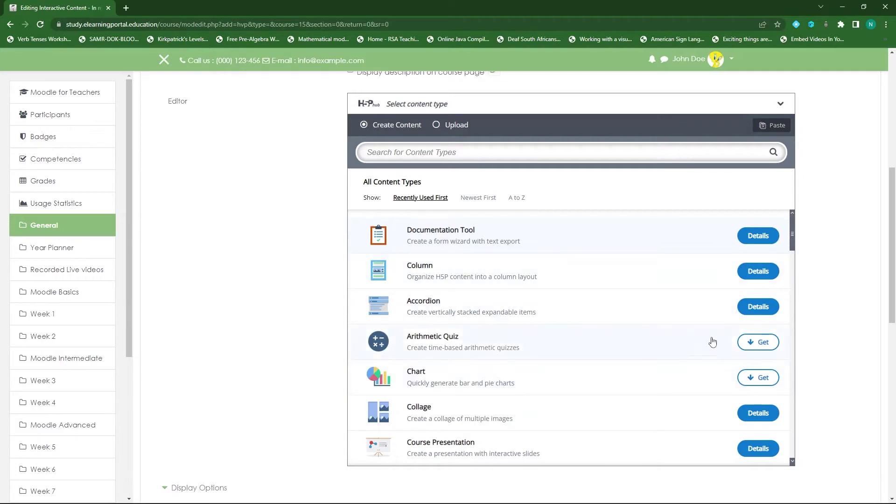
Step: Install the Arithmetic Quiz content type from the H5P hub and return to the list of content types
left_click(763, 344)
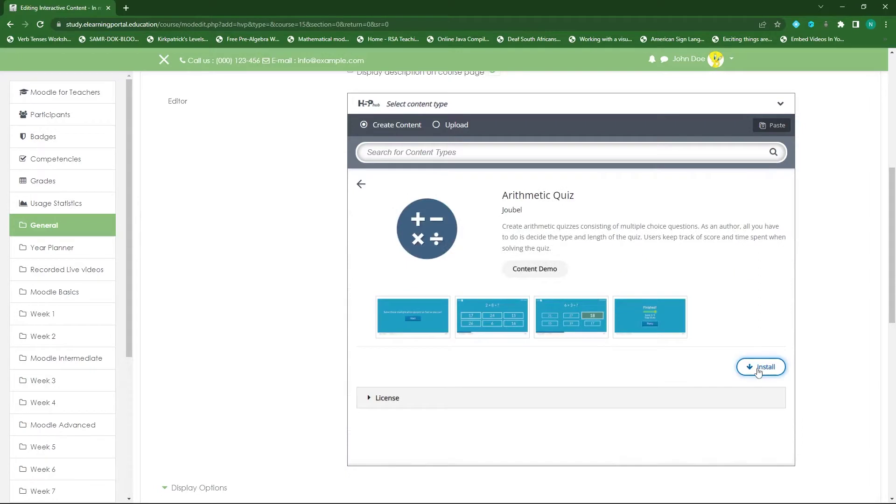
left_click(758, 369)
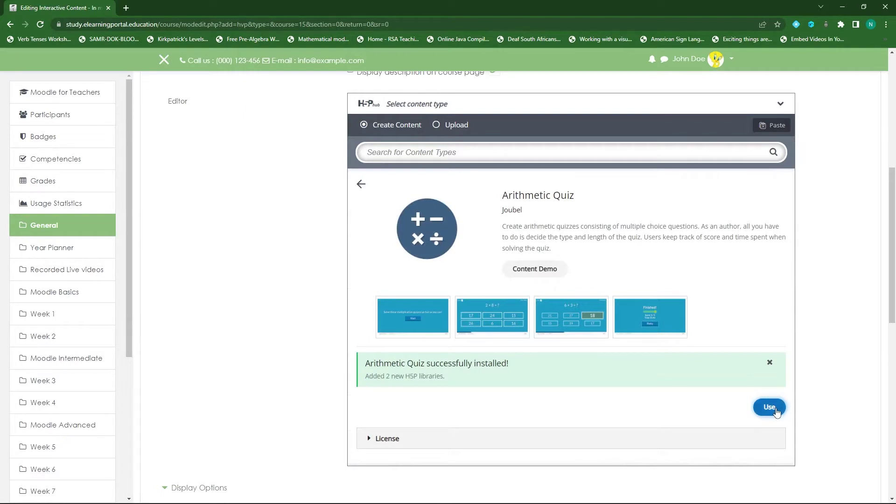
left_click(361, 184)
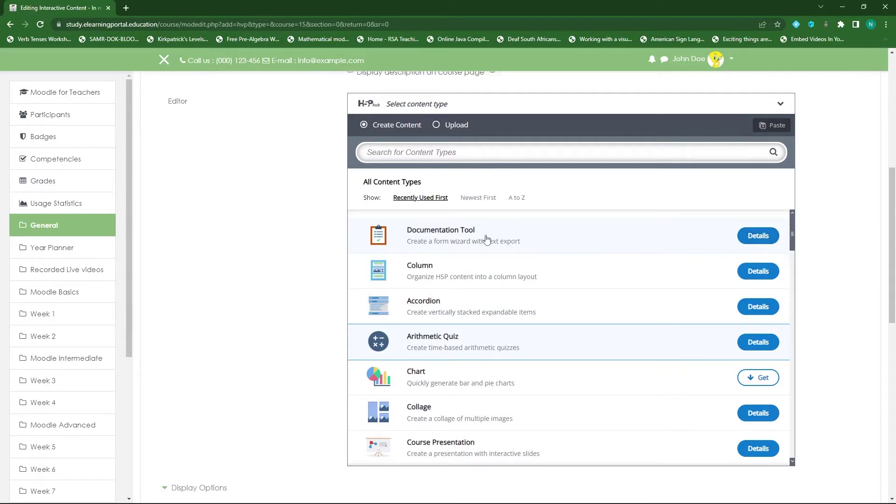
Step: Choose the Documentation Tool content type and title the activity "Research Project"
left_click(441, 234)
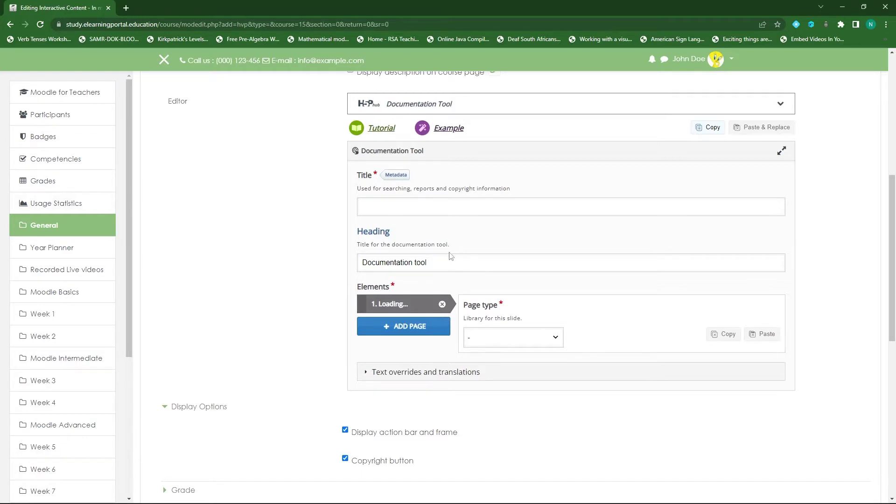
left_click_drag(443, 260, 348, 265)
left_click(436, 208)
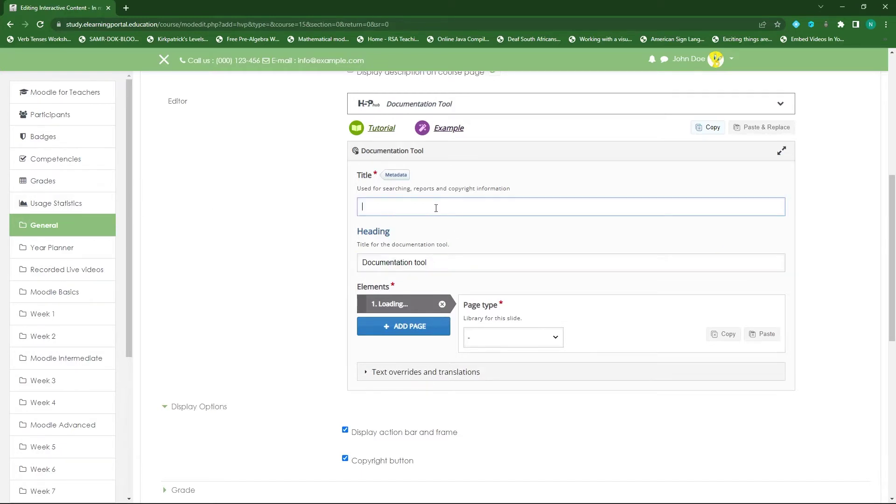
type("Resera")
key("BackSpace")
key("BackSpace")
type("ea")
left_click_drag(432, 205, 338, 209)
key("BackSpace")
type("Research Project")
Step: Replace the documentation tool's heading with a copy of the title, "Research Project"
left_click_drag(439, 266, 359, 261)
left_click_drag(421, 206, 314, 210)
key("ctrl+c")
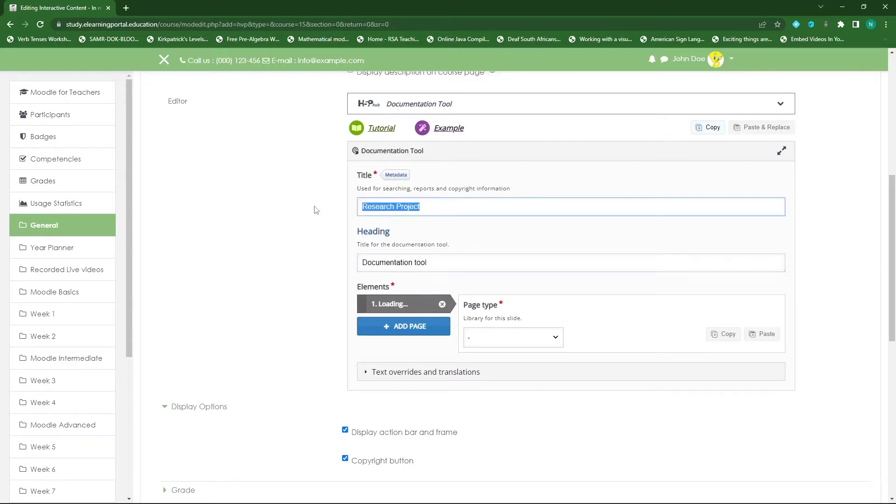
left_click_drag(436, 262, 314, 270)
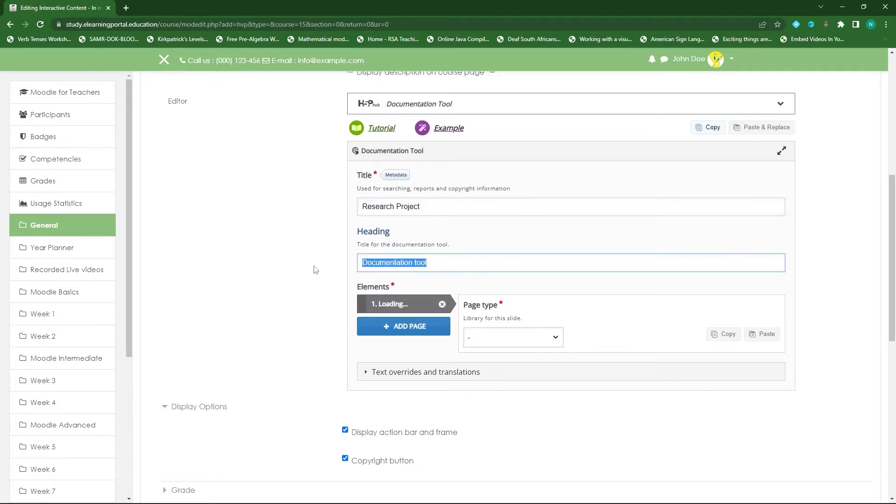
key("ctrl+v")
Step: Set the first page's type to Standard page and title it "Document layout"
scroll(478, 251, "down", 3)
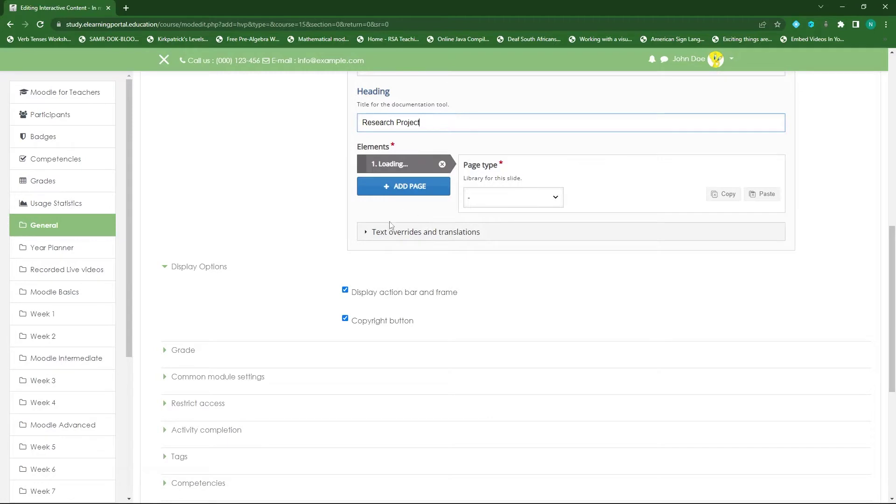
scroll(392, 280, "up", 1)
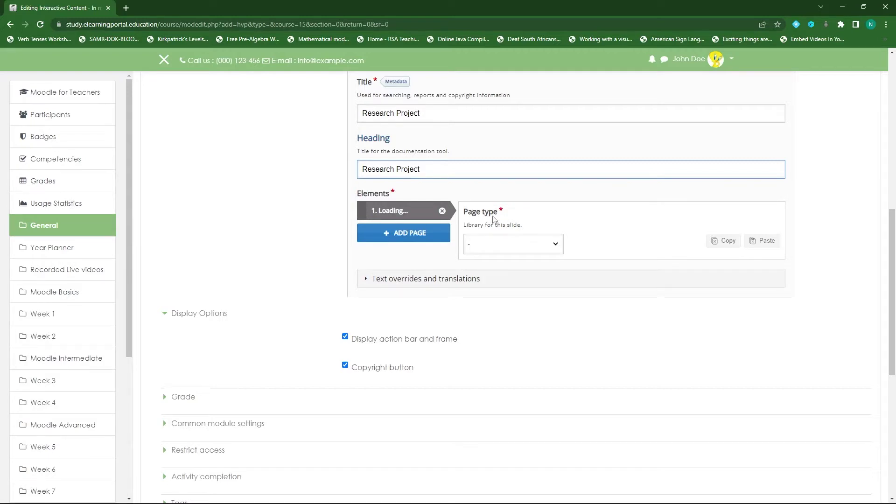
left_click(555, 248)
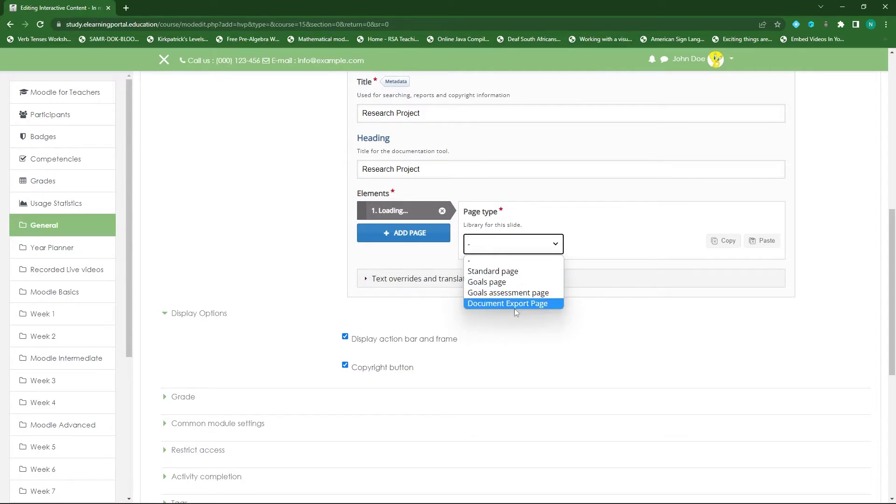
left_click(517, 273)
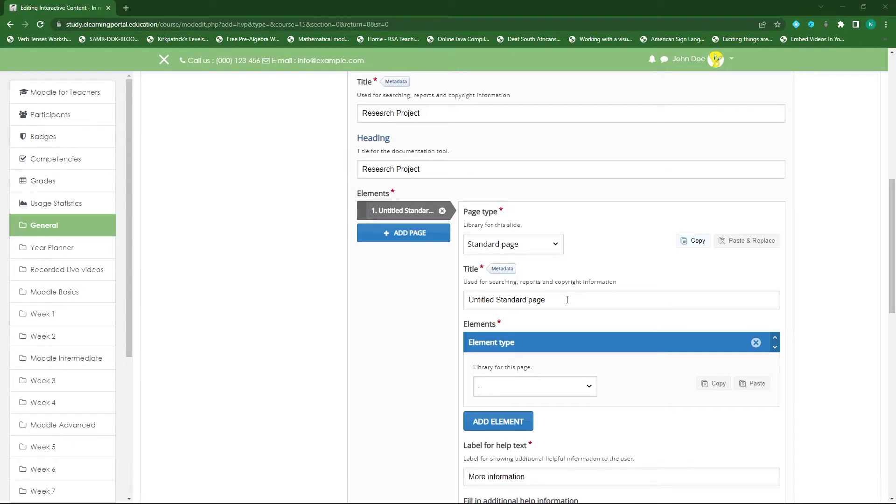
left_click_drag(566, 298, 432, 305)
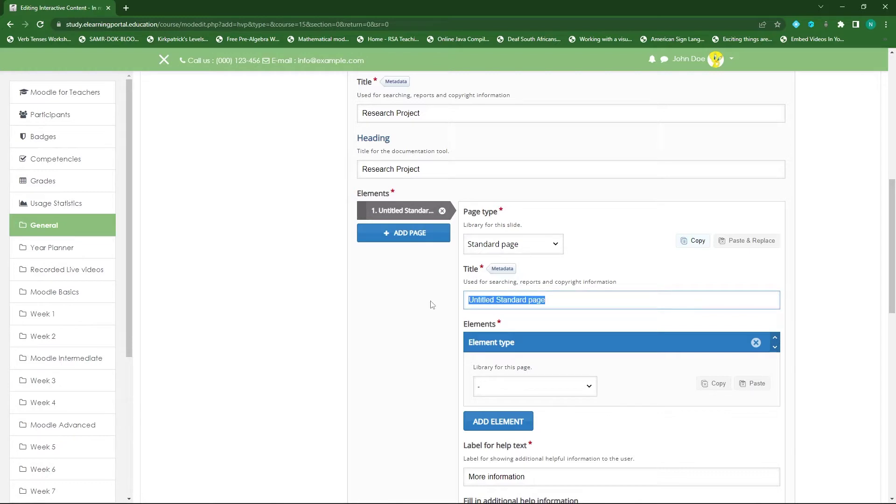
type("Do")
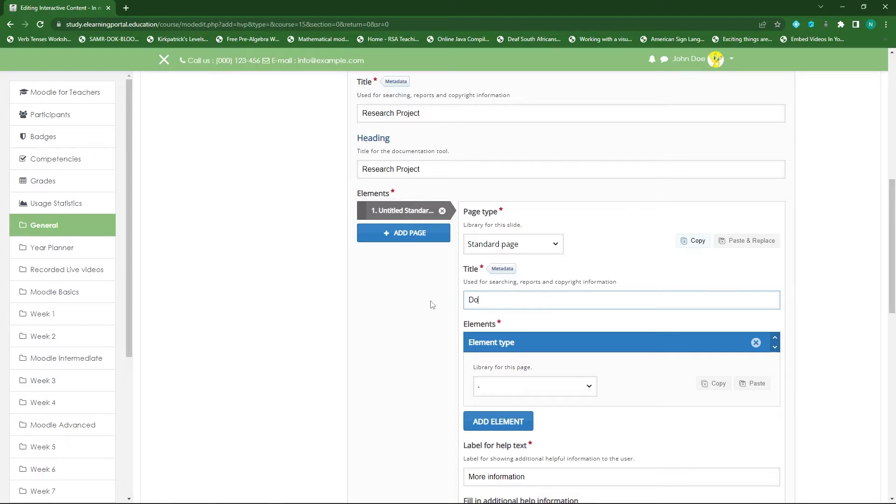
type("cument layout")
Step: Make the first element a Text with a wizard introduction, numbered steps Goals, Plan, Project work, Evaluation, Goals assessment, and a note-taking reminder
scroll(583, 310, "down", 1)
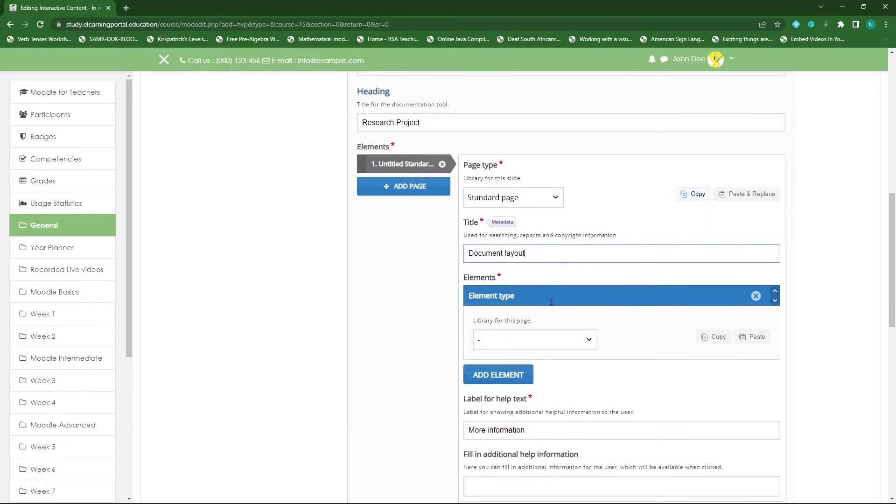
left_click(589, 345)
left_click(544, 367)
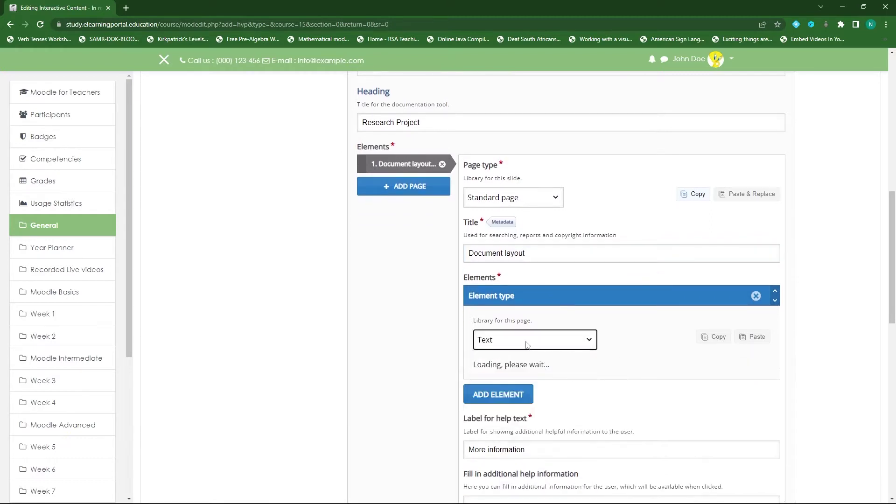
scroll(537, 292, "down", 3)
left_click(527, 245)
type("4. Evaluation 5. Goals assessment It's important you take notes during your actual project work. You'll make good use of them here.")
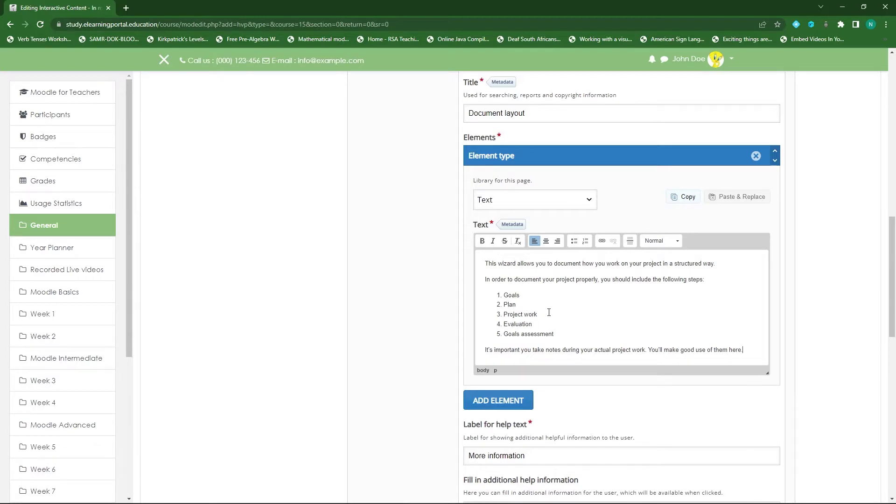
Step: Add a text input field element below the text and describe it as "Topic name"
scroll(578, 282, "down", 2)
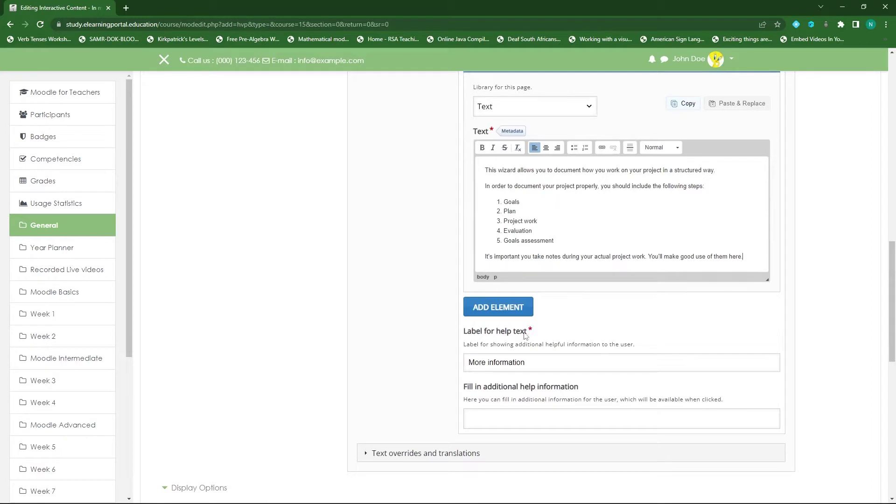
left_click(492, 309)
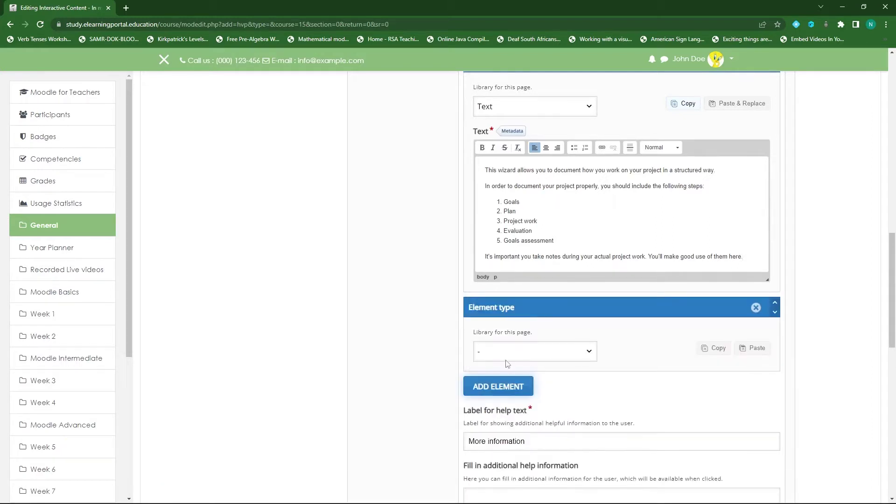
left_click(535, 356)
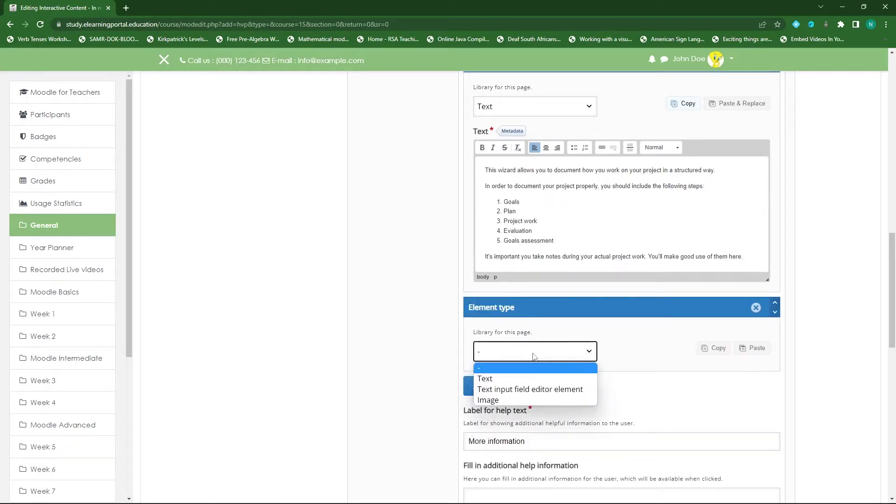
left_click(534, 390)
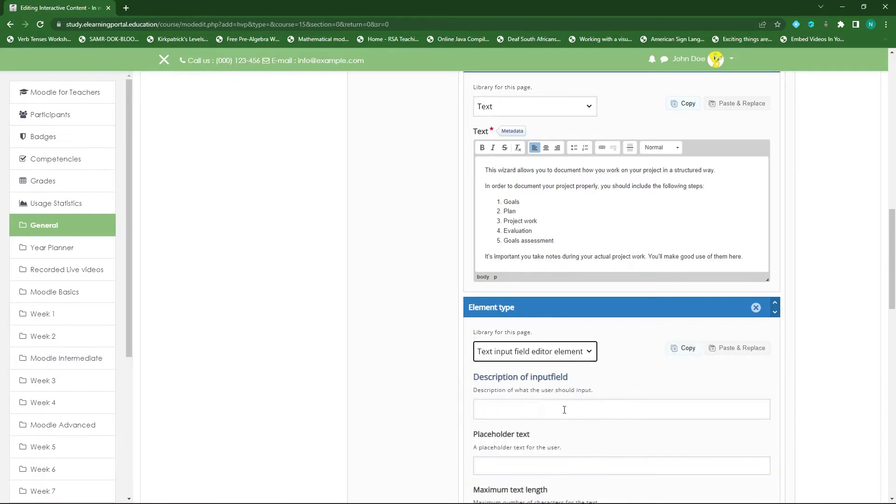
scroll(575, 233, "up", 3)
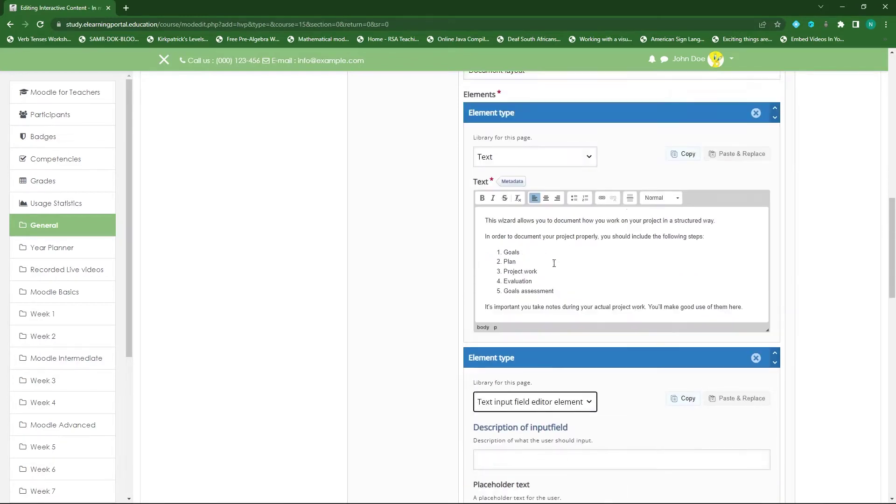
scroll(566, 378, "down", 5)
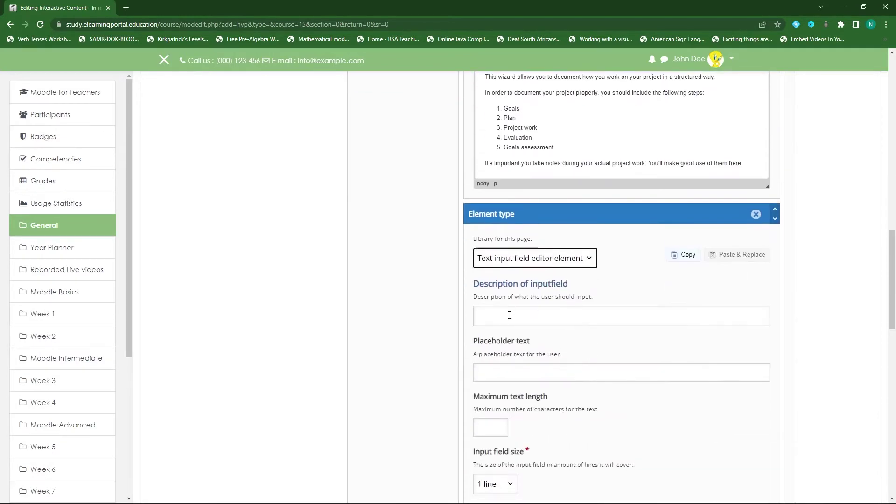
left_click(509, 315)
type("T")
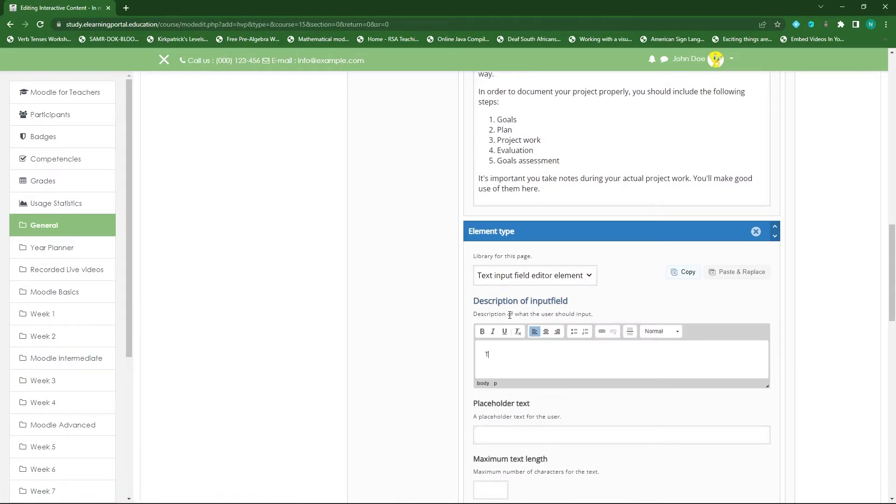
type("opic name")
Step: Reuse "Topic name" as the input field's placeholder text and make the field required
scroll(542, 225, "down", 4)
left_click_drag(525, 168, 466, 171)
key("ctrl+c")
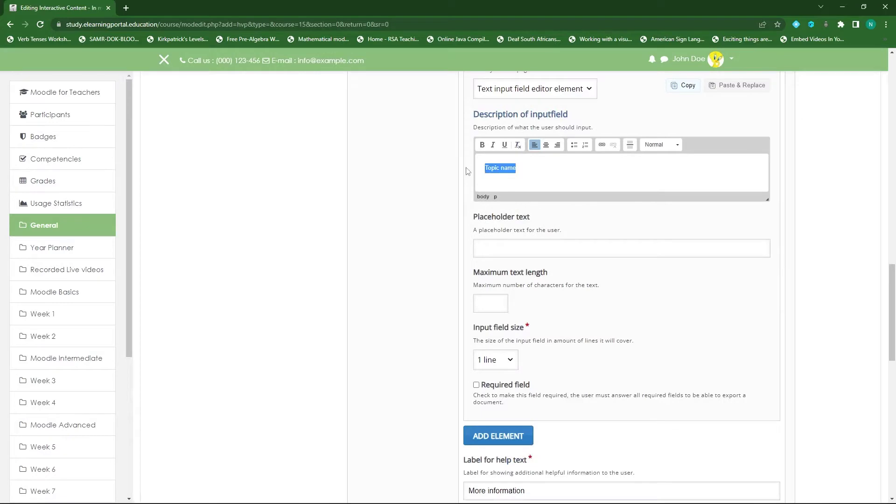
left_click(506, 240)
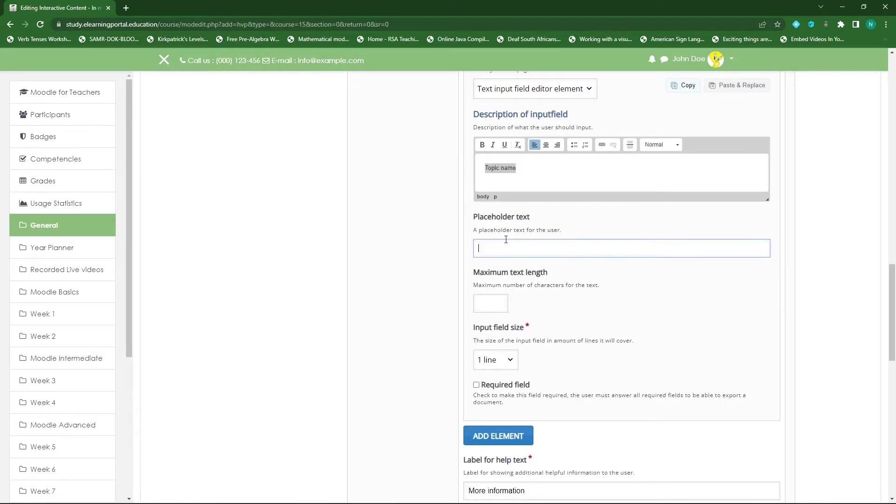
key("ctrl+v")
scroll(540, 362, "down", 1)
scroll(540, 363, "down", 2)
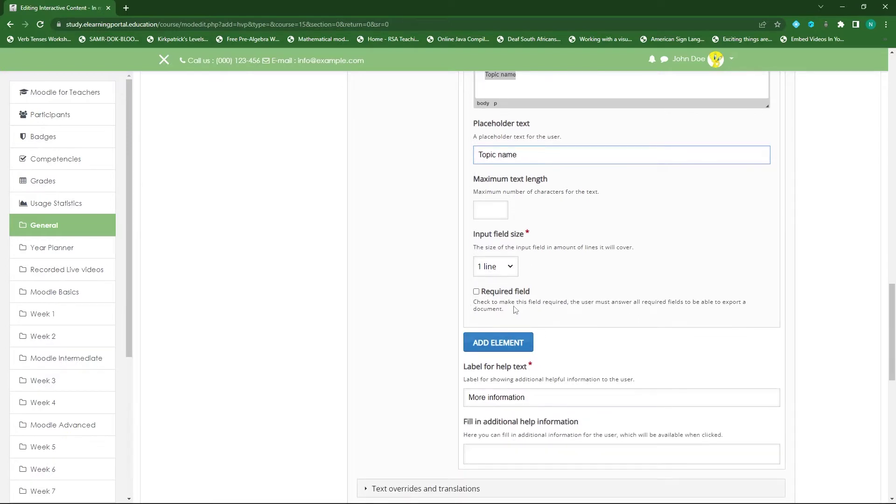
left_click(476, 292)
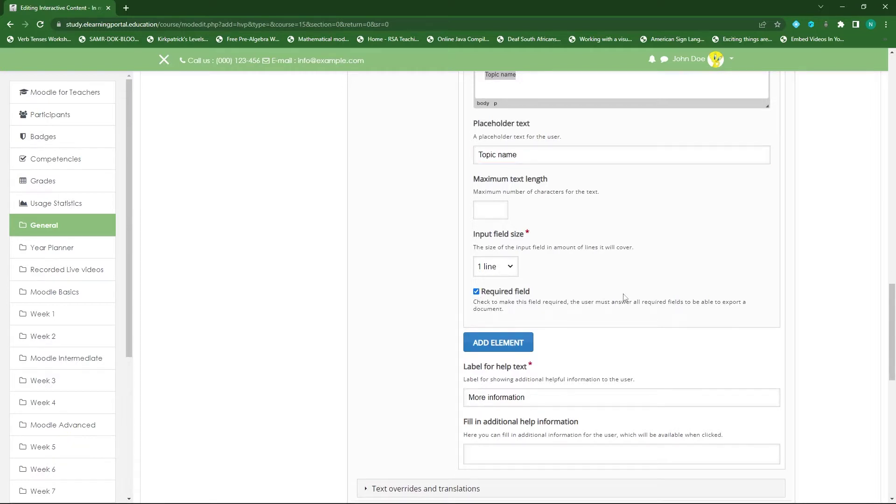
Step: Add a second text input field element with the description "Your name and surname"
scroll(648, 239, "down", 2)
left_click(510, 249)
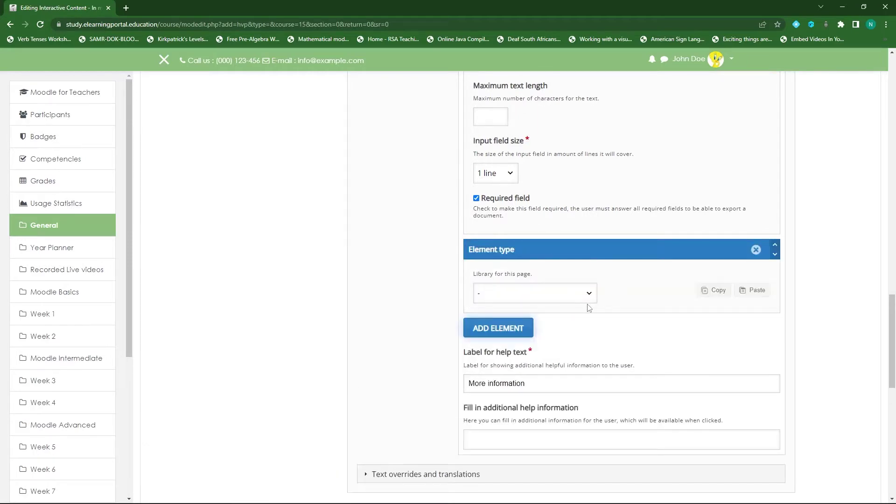
left_click(590, 298)
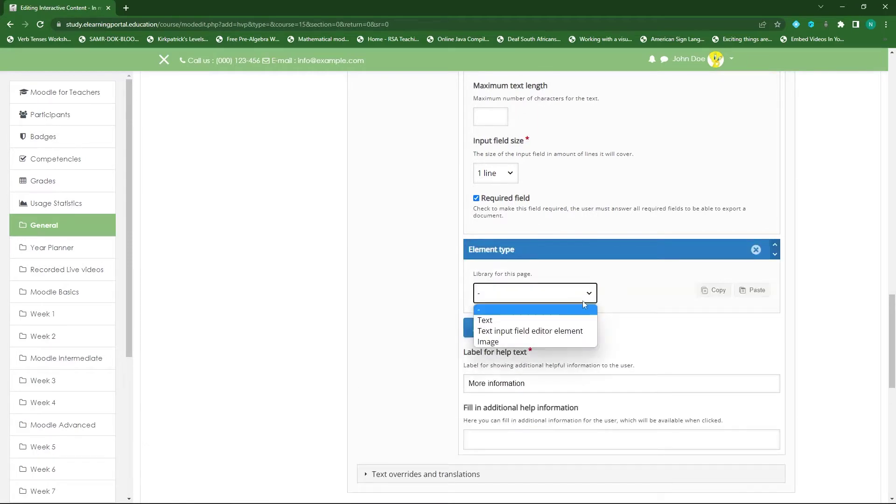
left_click(516, 331)
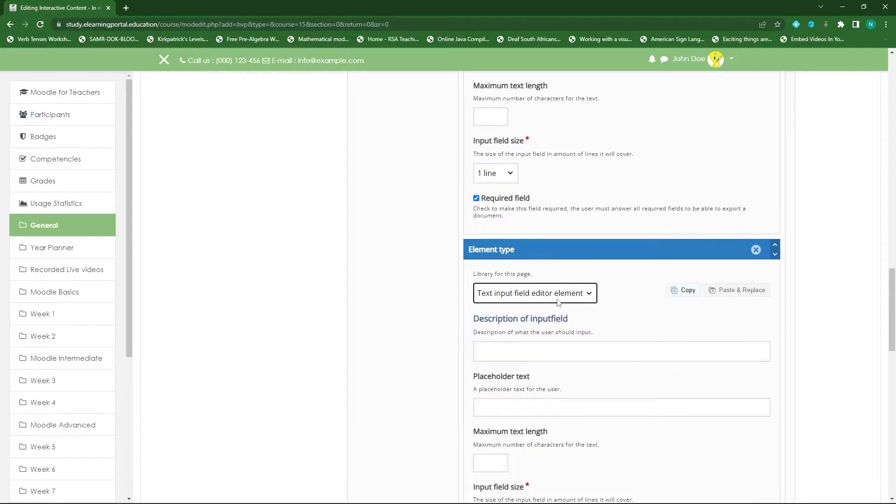
scroll(535, 350, "down", 1)
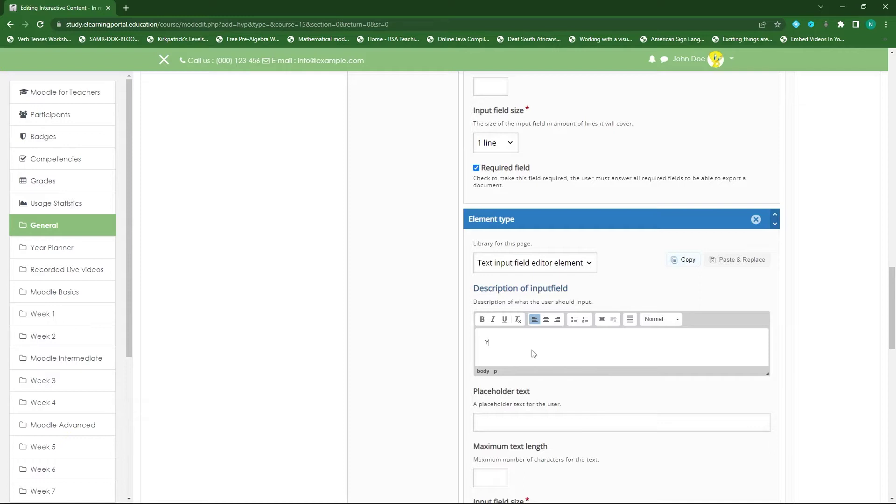
type("name and surname")
Step: Give the second input field the placeholder "Your name and surname" and make it required
left_click_drag(556, 347, 473, 351)
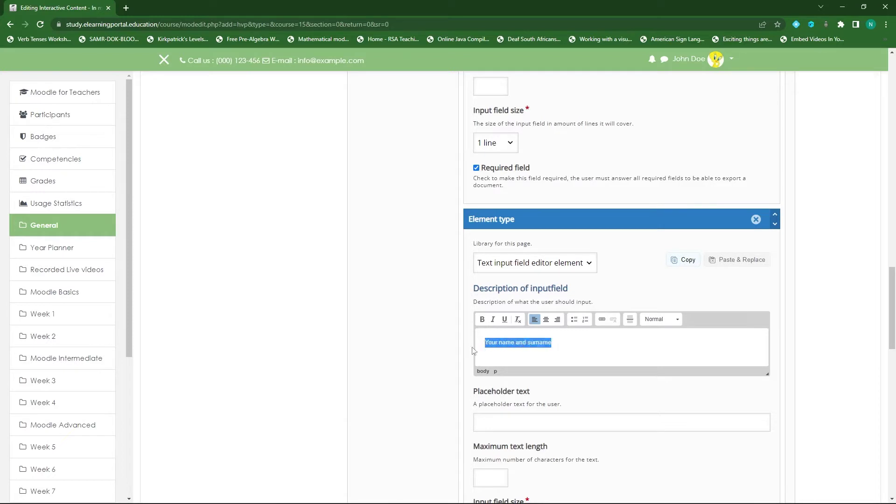
type("Your name and surname")
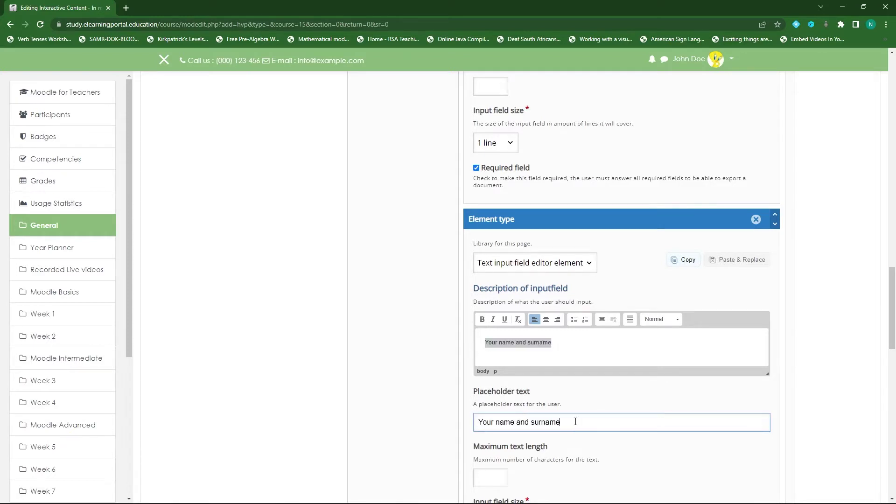
scroll(518, 416, "down", 3)
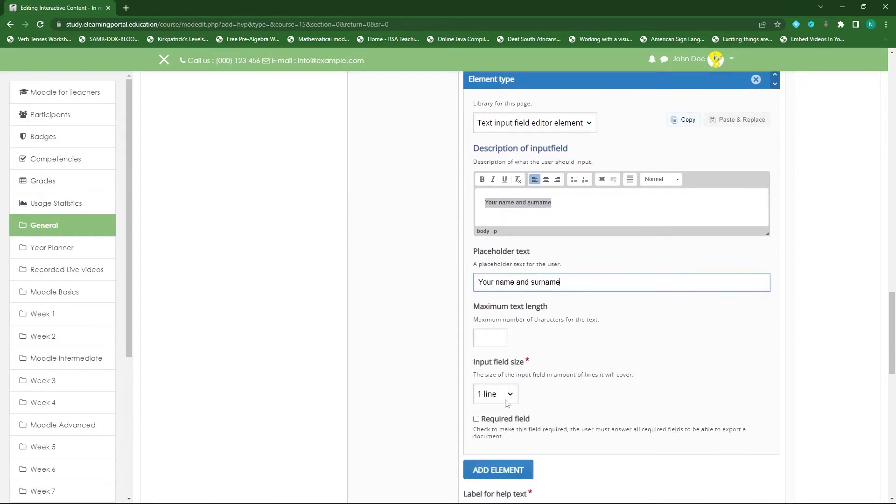
scroll(506, 397, "down", 2)
left_click(476, 326)
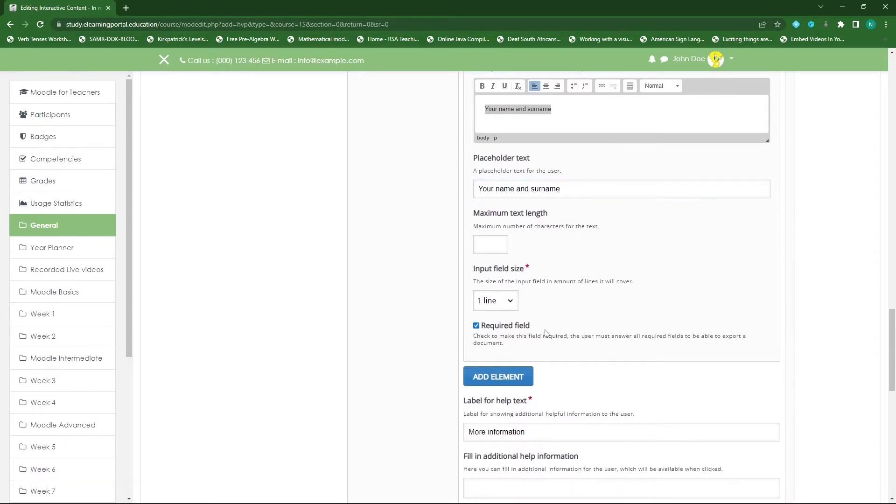
Step: Fill in the first page's additional help information, explaining Read more, navigating between the steps, and saving the documentation as a Word document
scroll(601, 301, "down", 1)
scroll(601, 299, "down", 1)
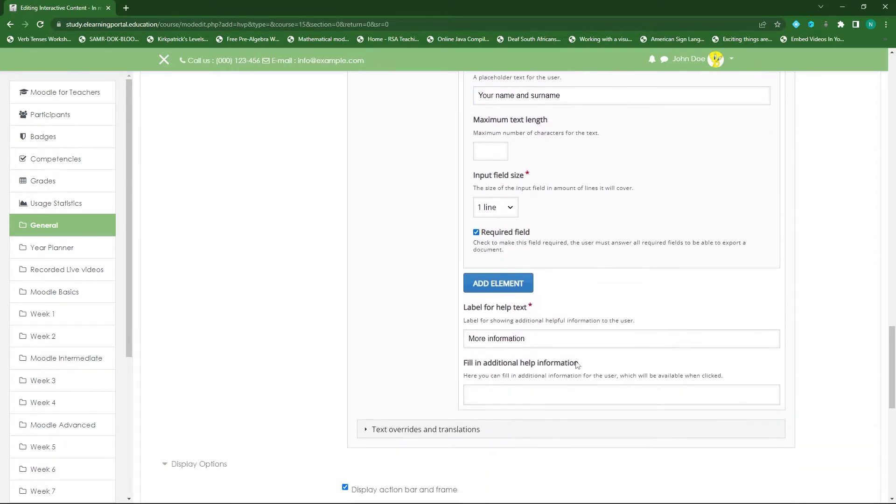
scroll(575, 362, "up", 3)
scroll(578, 363, "down", 1)
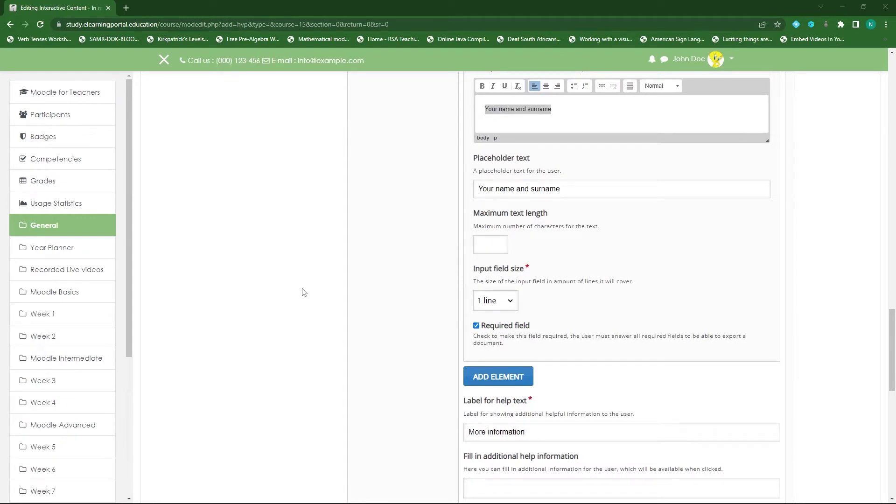
scroll(646, 336, "down", 3)
left_click(517, 398)
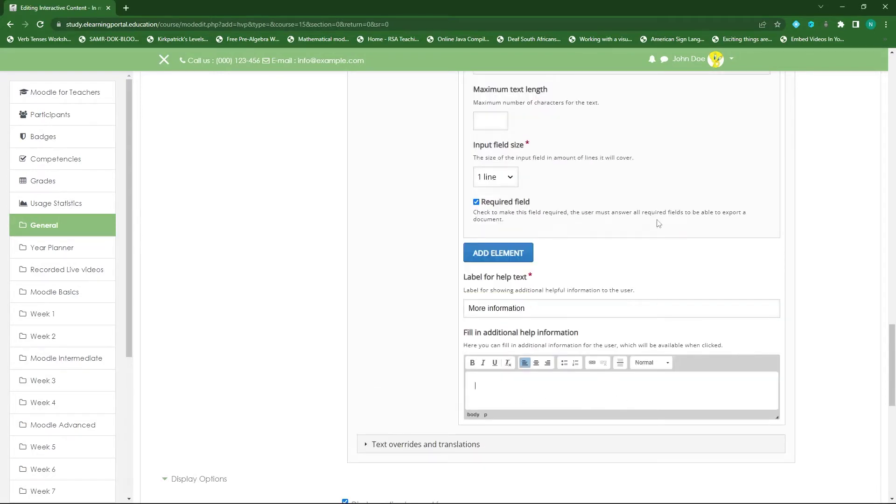
type("By pressing Read more you'll find more information and examples related to each step. Navigate between the steps by using the arrows or the left menu. When you have completed all the steps, you can save your documentation as a Word document on your device. You can later edit this document, send it to your teacher or print it.")
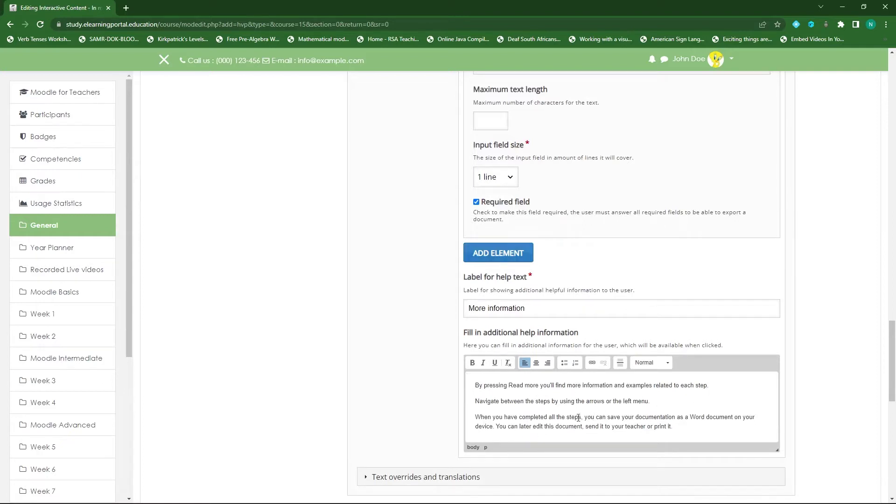
scroll(514, 422, "down", 1)
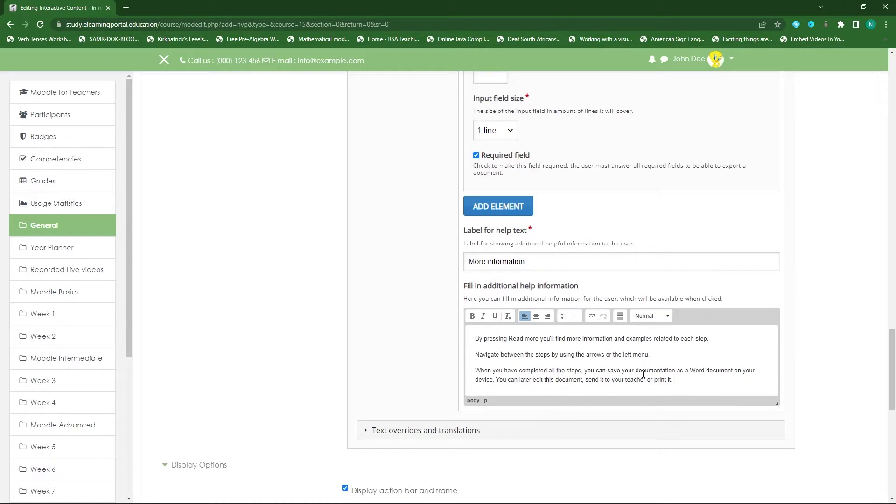
Step: Add a second page to the Documentation Tool and set its page type to Goals page
scroll(620, 189, "up", 9)
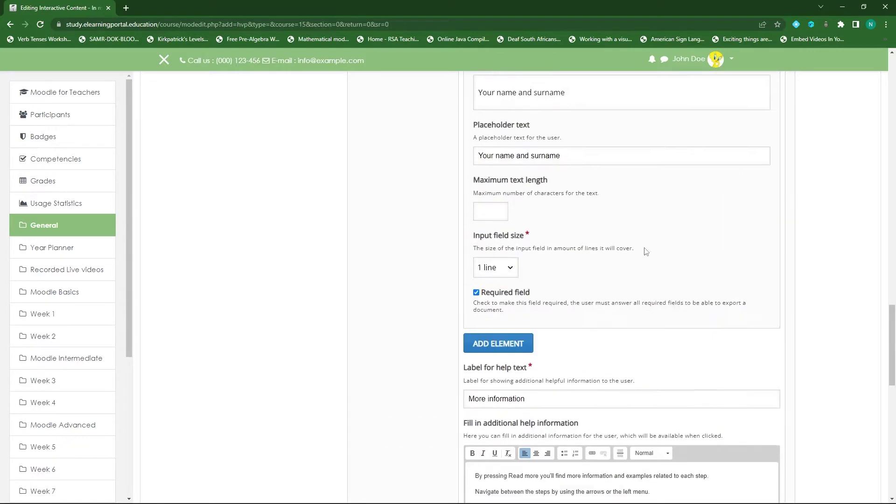
scroll(648, 261, "up", 10)
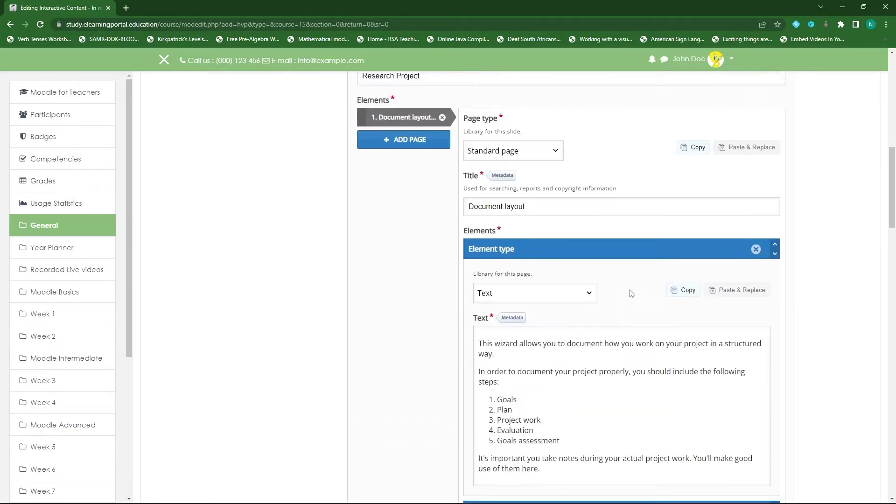
scroll(574, 362, "down", 4)
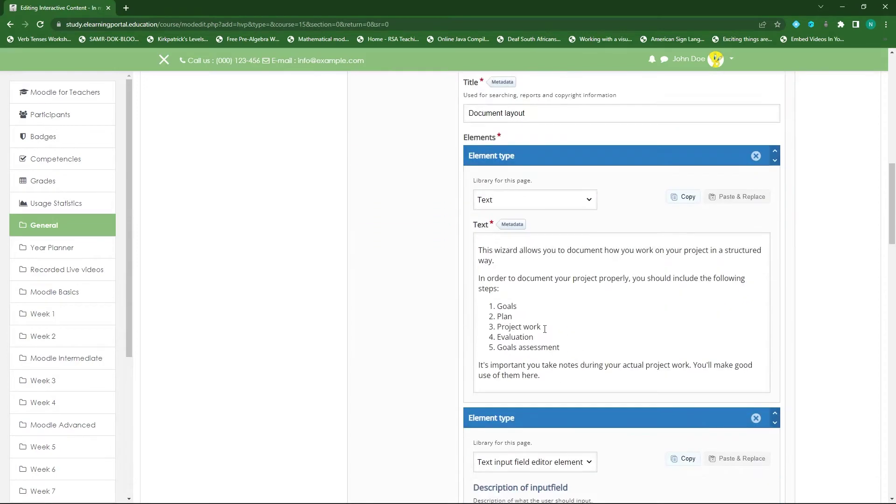
scroll(523, 366, "up", 5)
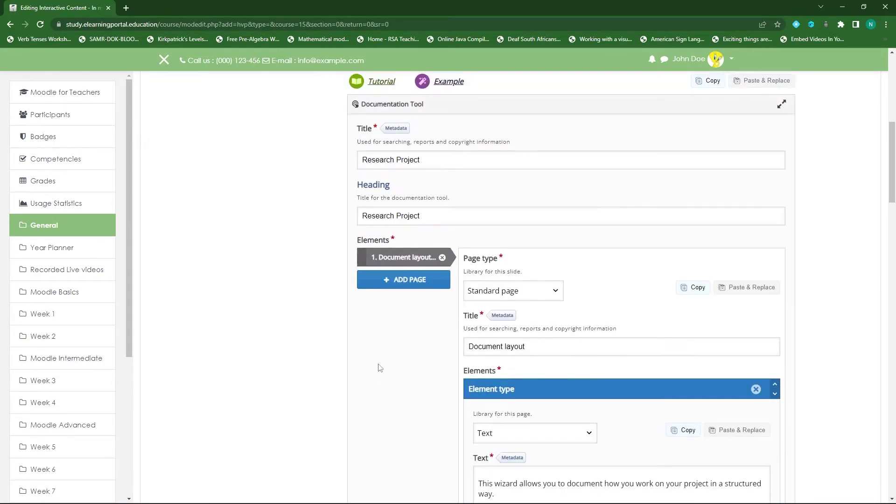
left_click(404, 284)
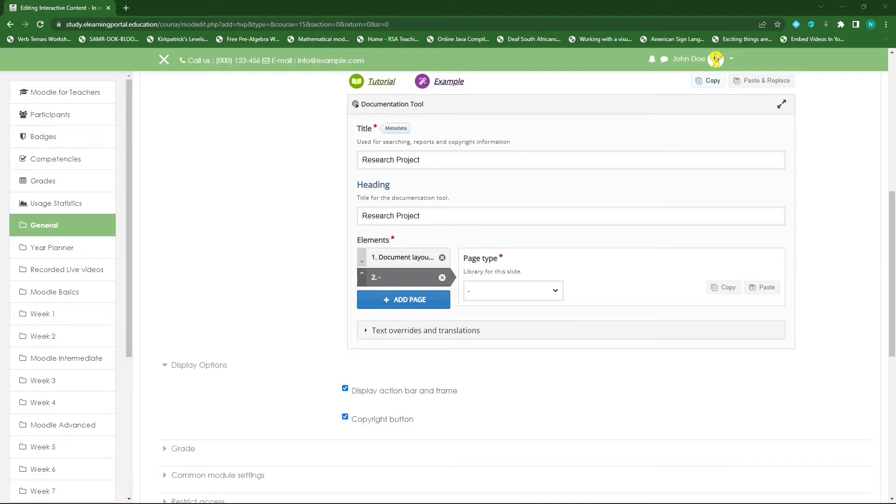
left_click(557, 293)
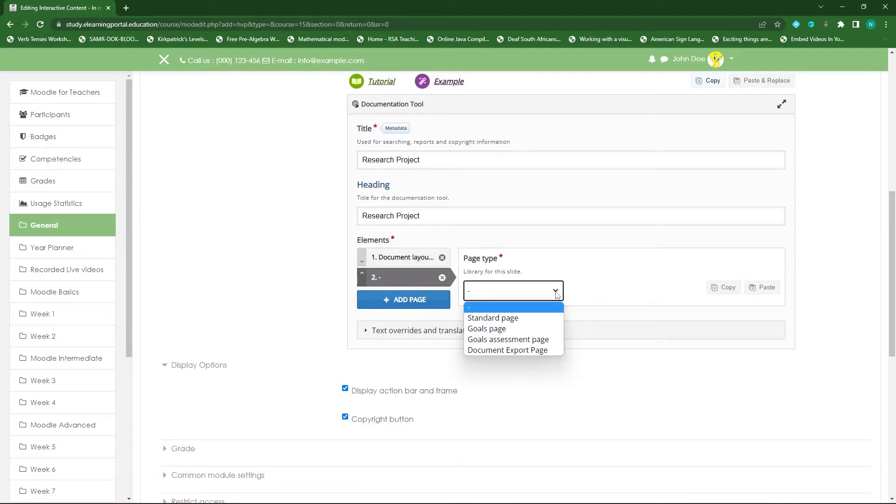
left_click(517, 329)
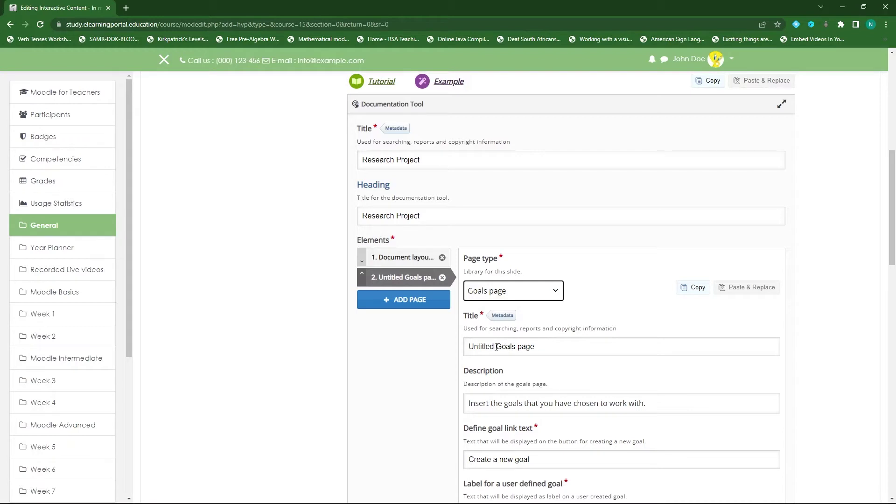
Step: Shorten the second page's title to "Goals"
left_click_drag(496, 347, 427, 350)
key("BackSpace")
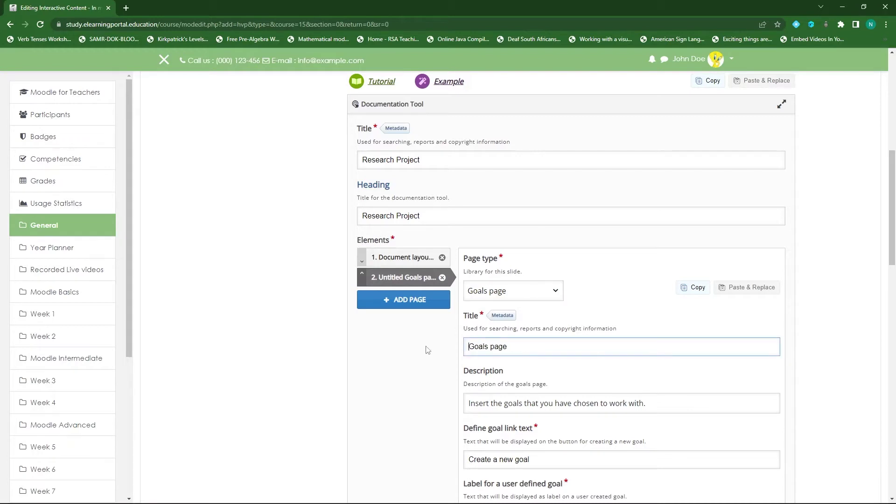
key("BackSpace")
key("BackSpace")
key("BackSpace")
key("BackSpace")
Step: Fill in the Goals page's additional help information on defining project goals, using the Add goal button, and adding as many goals as desired
scroll(588, 321, "down", 5)
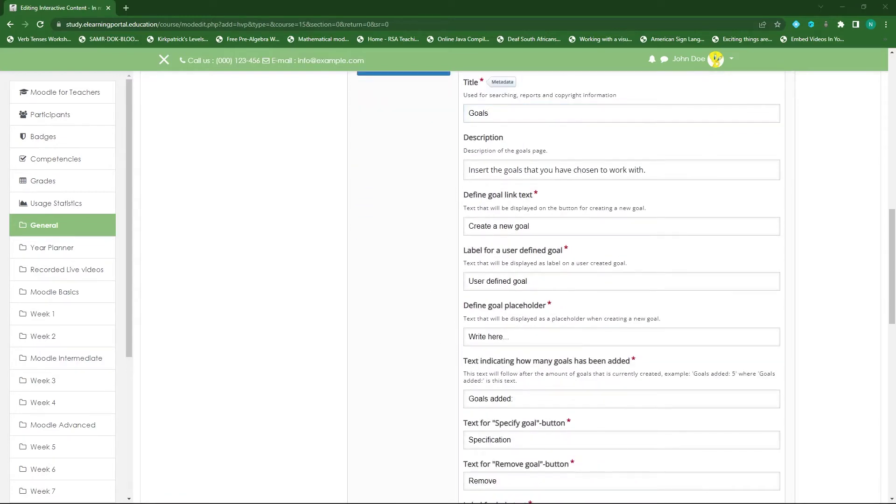
scroll(598, 374, "down", 2)
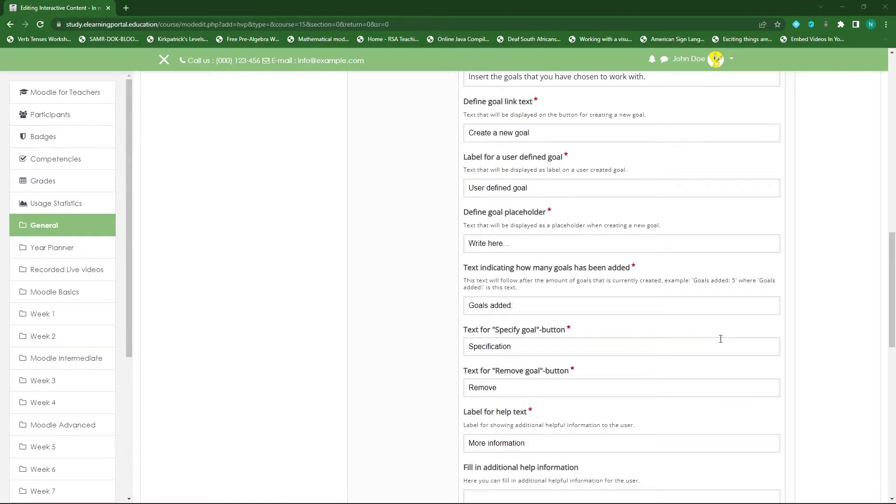
scroll(532, 334, "down", 5)
left_click(536, 266)
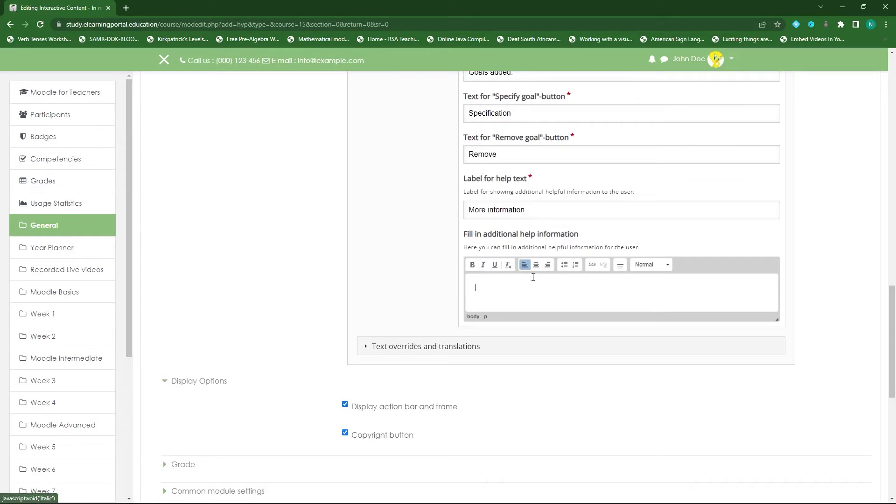
type("In this step you define the goals for your project work. Press the Add goal button to add a new goal to the list. You can add as many goals as you like.")
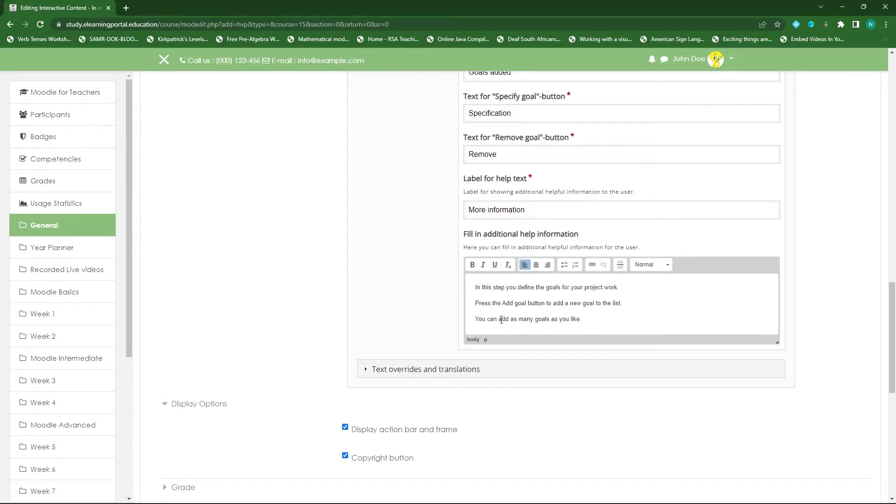
Step: Add a third page of type Standard page and title it "Research Design"
scroll(517, 322, "up", 9)
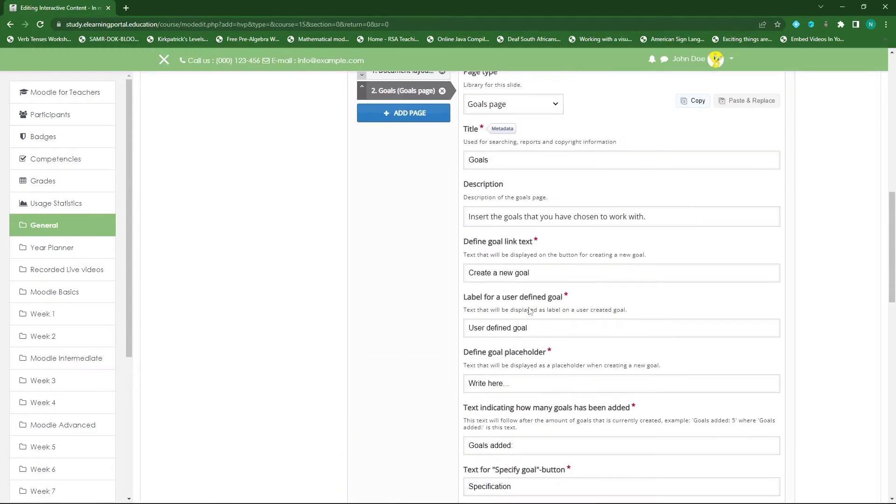
scroll(547, 337, "up", 2)
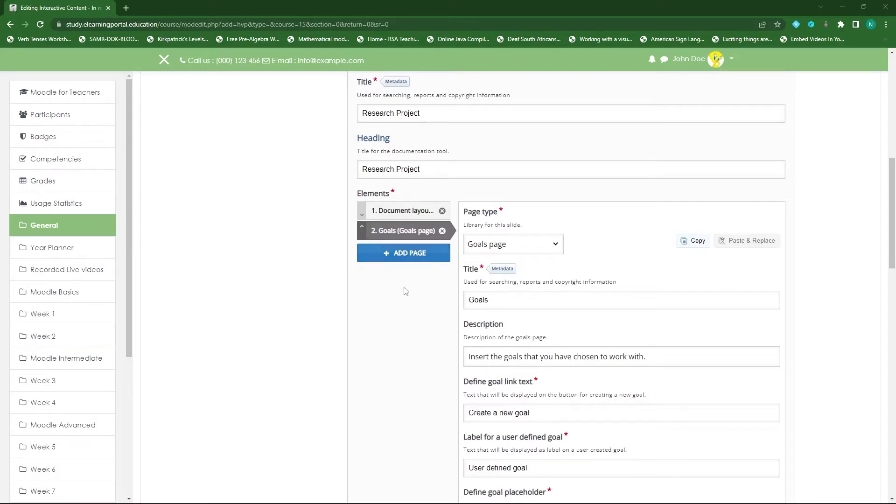
left_click(398, 255)
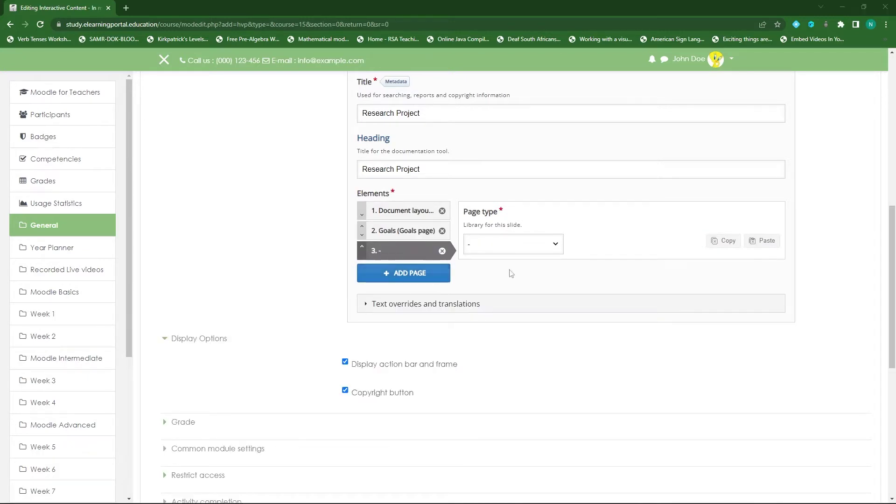
left_click(556, 247)
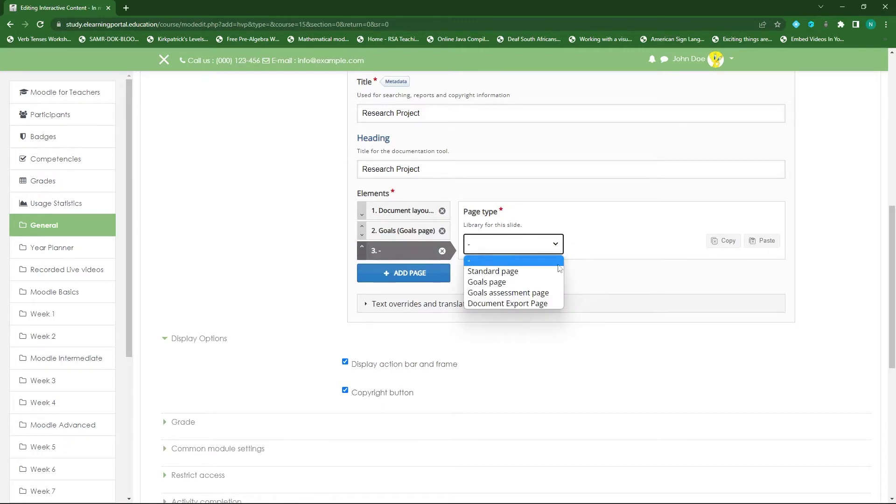
left_click(529, 275)
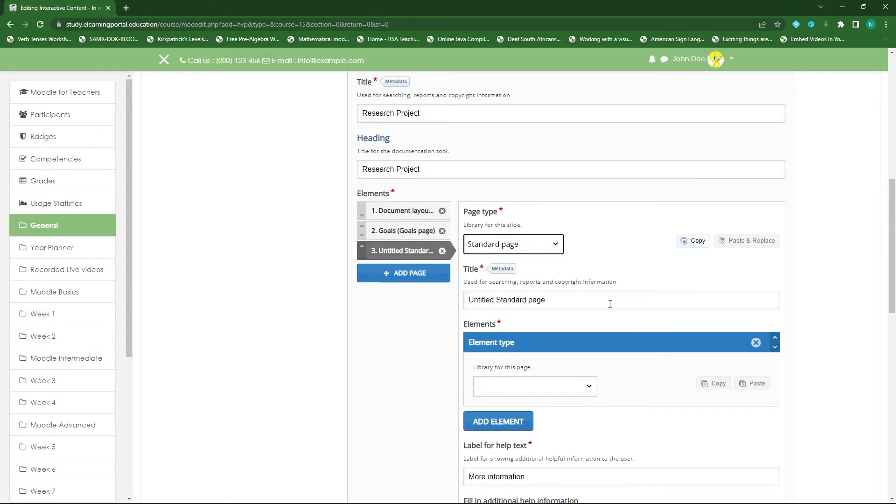
left_click_drag(561, 302, 422, 303)
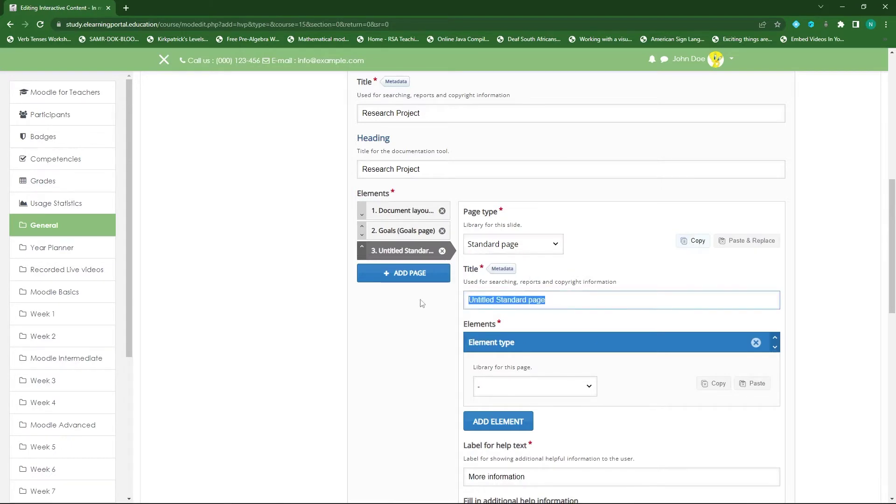
type("Research ")
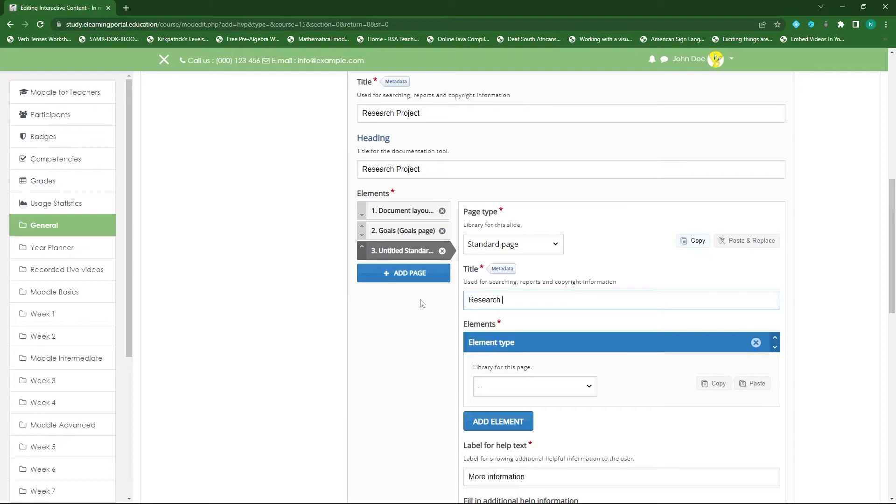
type("Design")
Step: Make the first element a Text element telling learners to write down what they are going to do in the project work, how and why
scroll(391, 341, "down", 2)
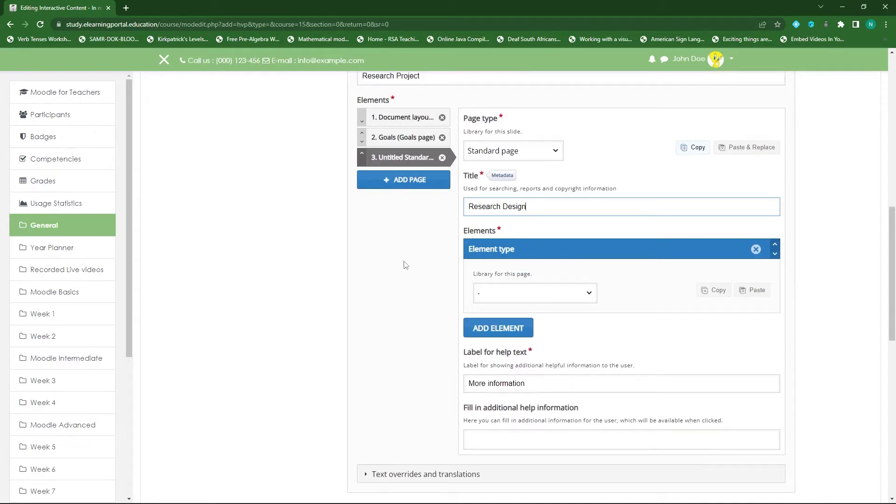
left_click(589, 296)
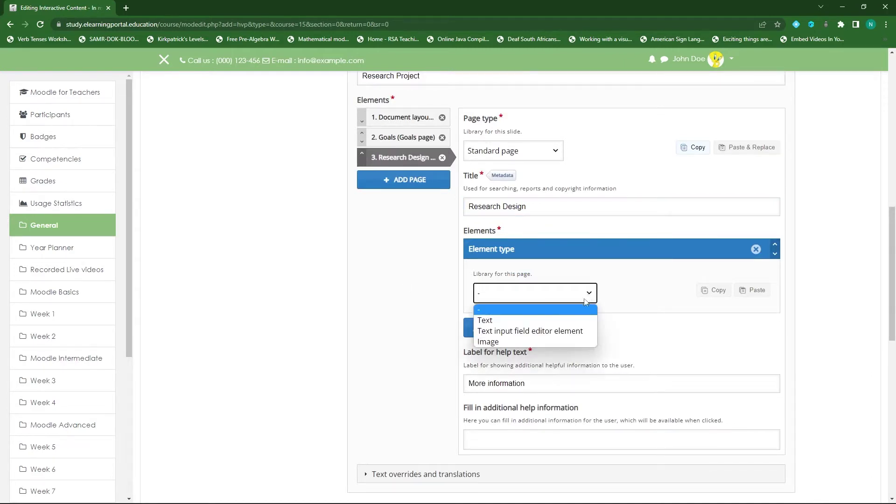
left_click(511, 321)
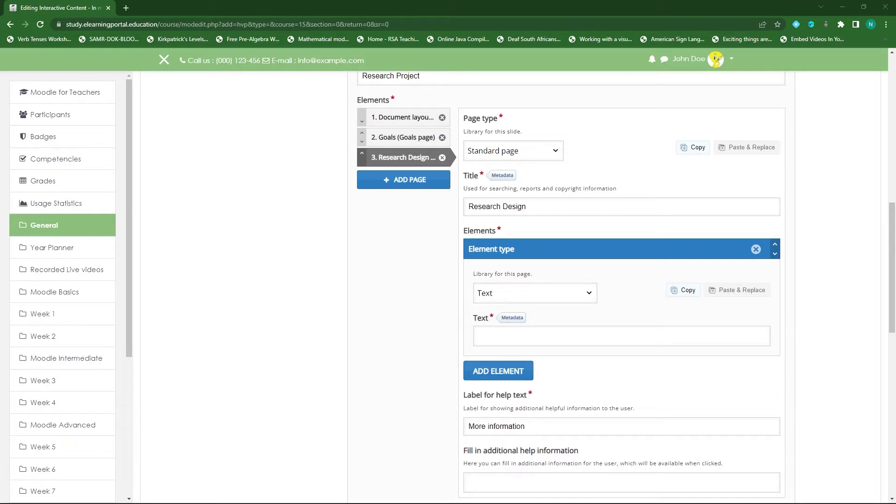
left_click(579, 338)
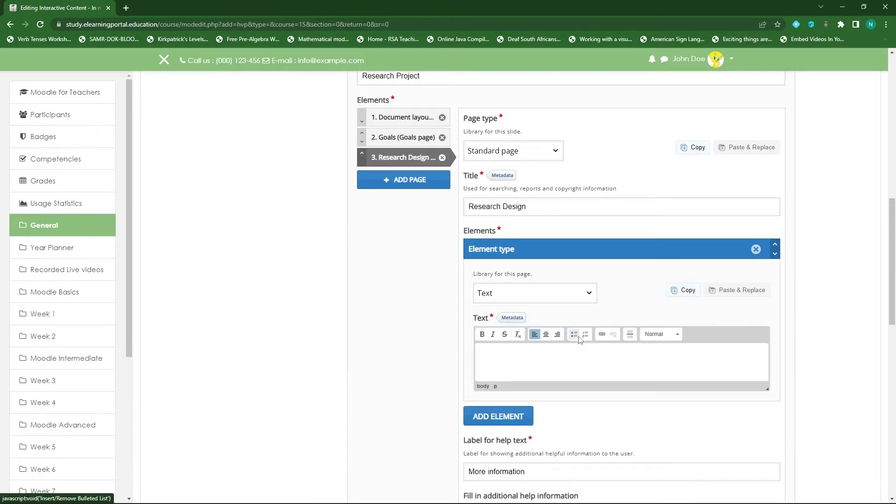
type("In this step you should write down what you are going to do in the project work, how you are going to do it and why.")
Step: Add a second element to the Research Design page and set it to Text input field editor element
scroll(555, 367, "down", 2)
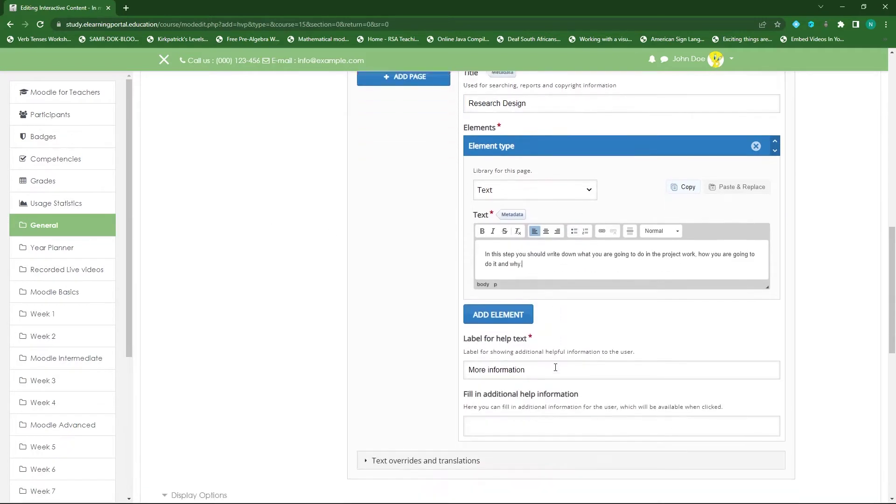
scroll(555, 367, "down", 1)
left_click(493, 277)
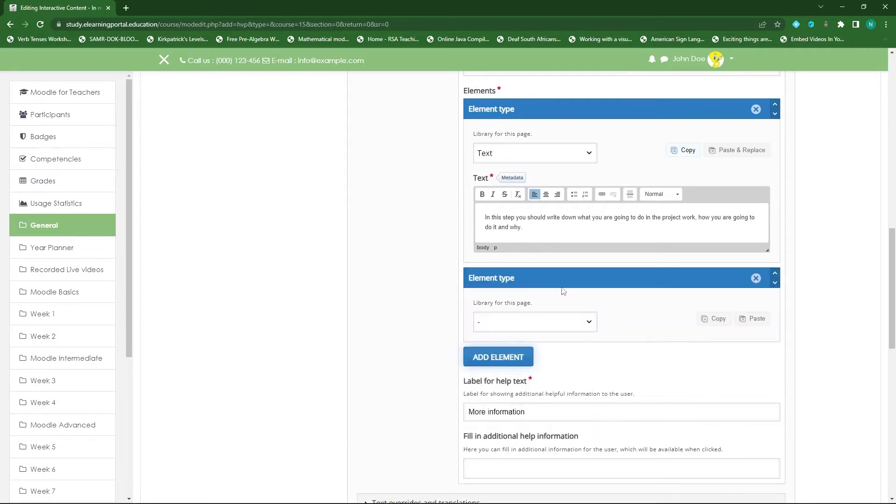
left_click(590, 328)
left_click(558, 360)
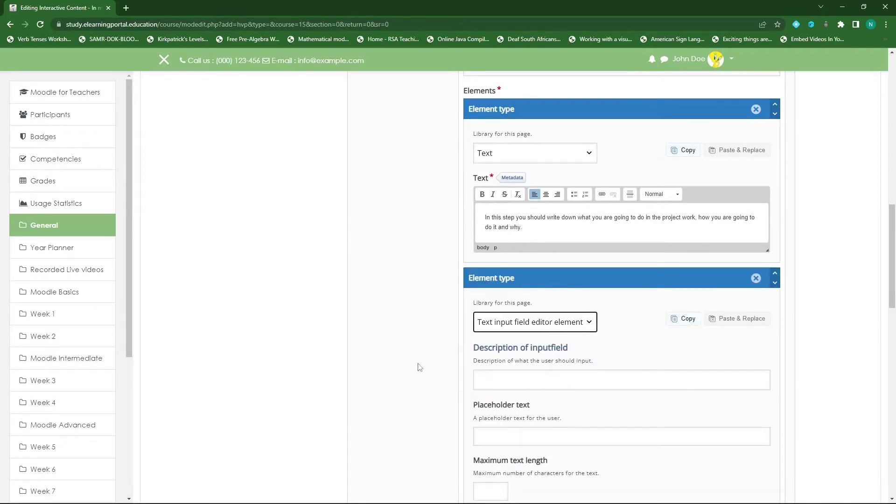
Step: Describe the new input field as "What will you be doing?" and give it the placeholder text "What"
left_click(486, 381)
type("Wha")
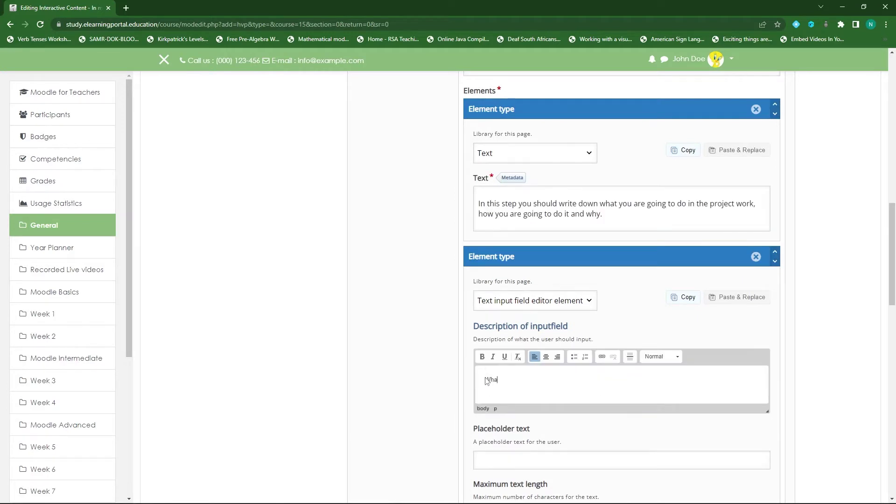
type("t")
scroll(594, 386, "down", 2)
left_click(526, 366)
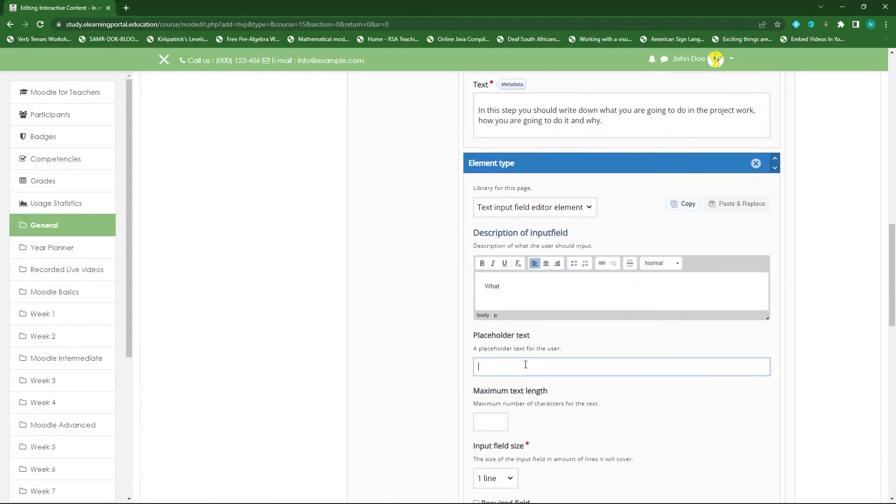
type("What")
left_click(519, 288)
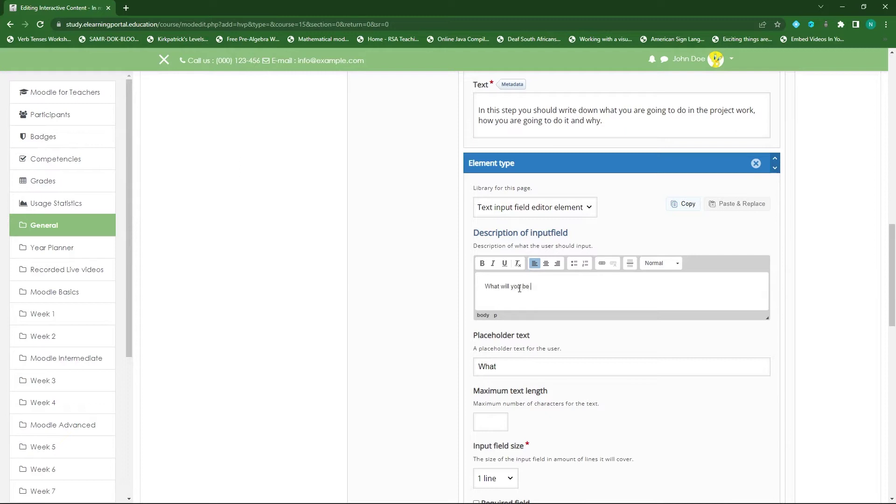
type("will you be doing?")
scroll(588, 302, "down", 3)
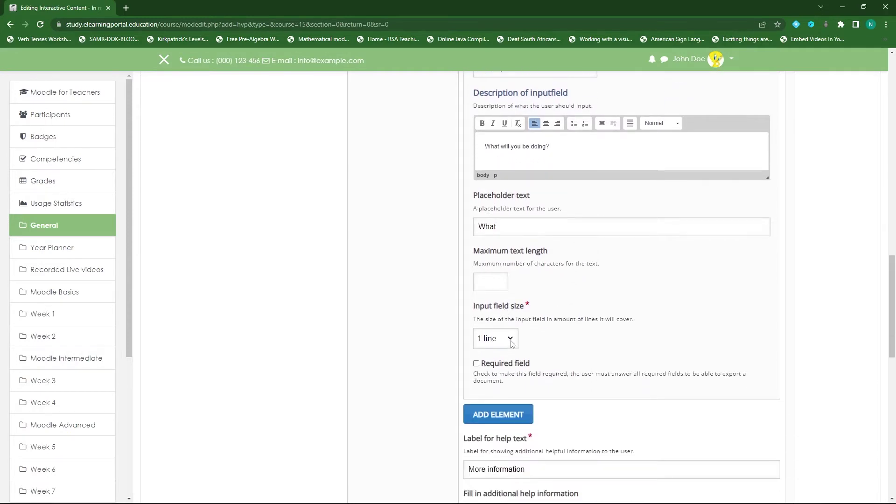
Step: Set the input field size of the "What" field to 10 lines
left_click(511, 340)
left_click(488, 373)
Step: Add a third element to the Research Design page as a Text input field editor element, described as "How will you be conducting your research."
scroll(562, 339, "down", 2)
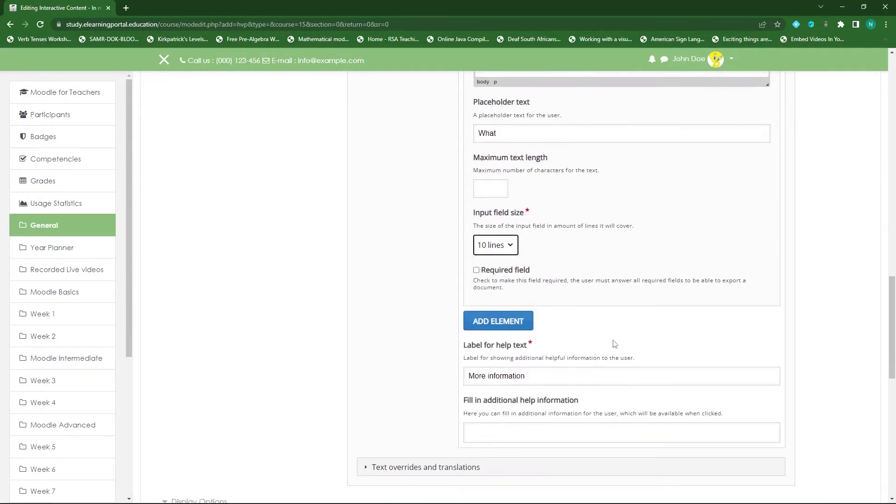
left_click(514, 327)
left_click(579, 369)
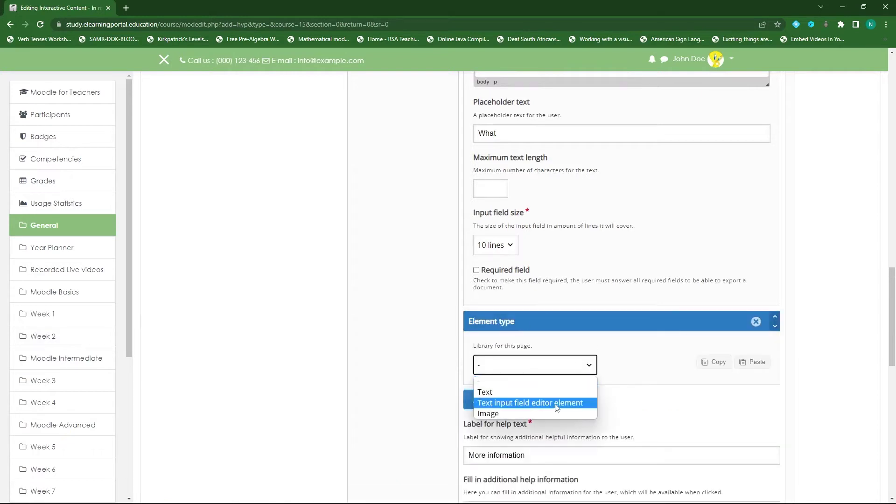
left_click(556, 407)
scroll(536, 322, "down", 4)
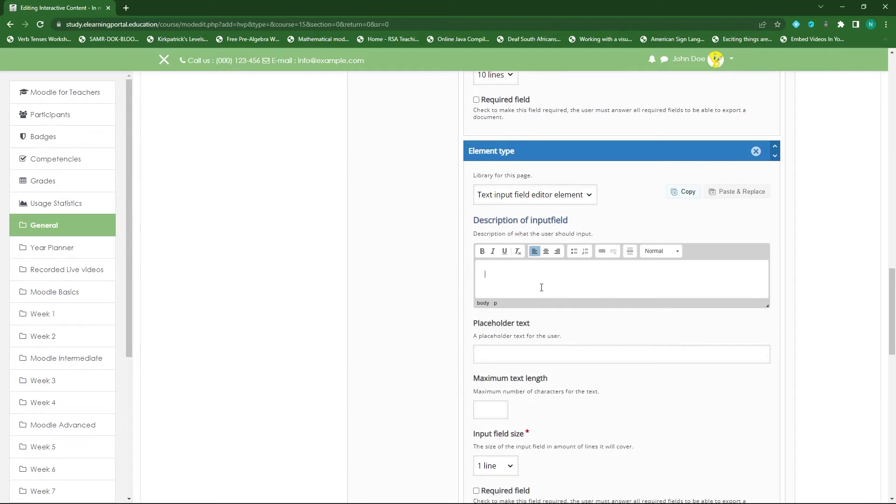
type("w will you be conducting your research.")
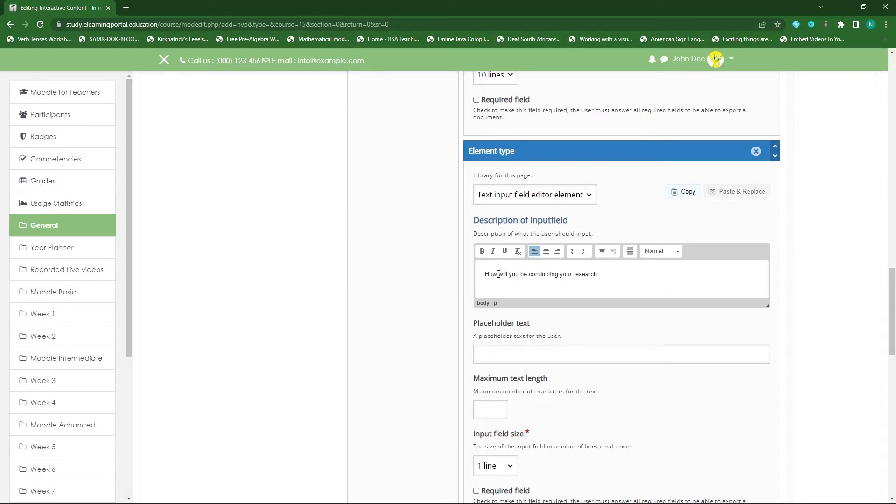
Step: Give the research-conduct field the placeholder text "How" and set its input field size to 10 lines
double_click(498, 274)
key("ctrl+c")
left_click(575, 355)
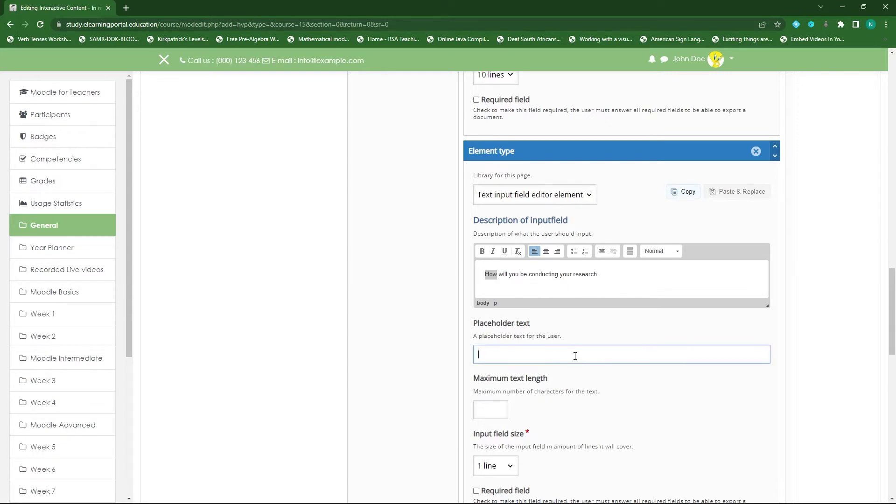
key("ctrl+v")
scroll(551, 354, "down", 2)
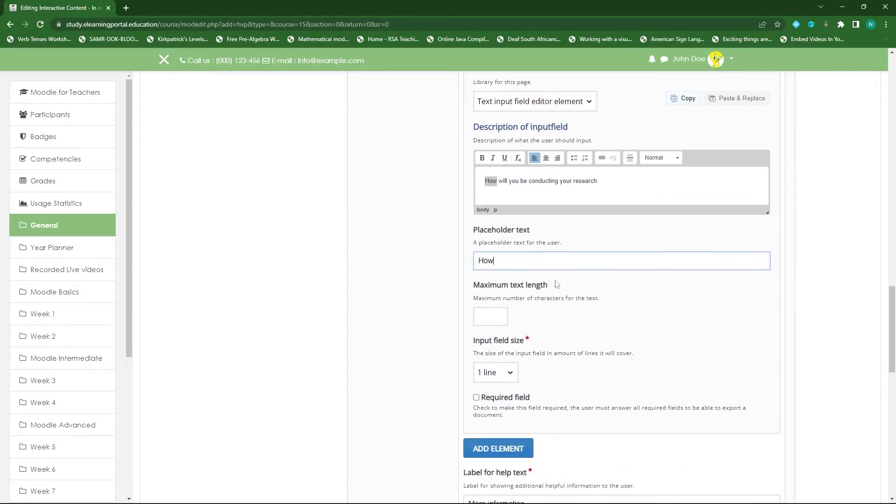
left_click(511, 373)
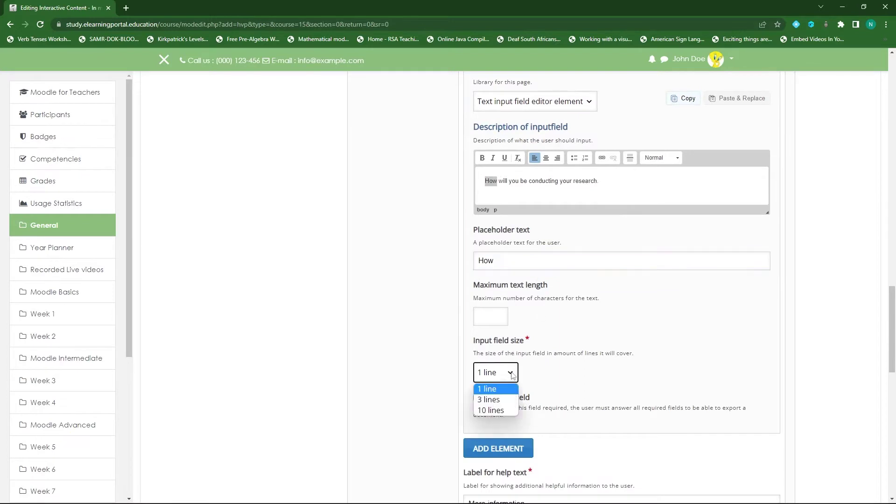
left_click(513, 410)
Step: Add a fourth element to the Research Design page and set it to Text input field editor element
scroll(605, 343, "down", 3)
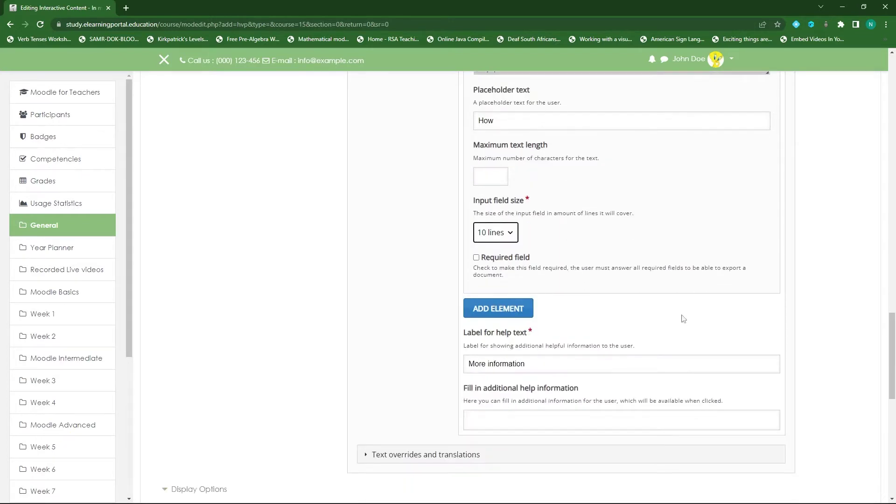
left_click(505, 309)
left_click(590, 356)
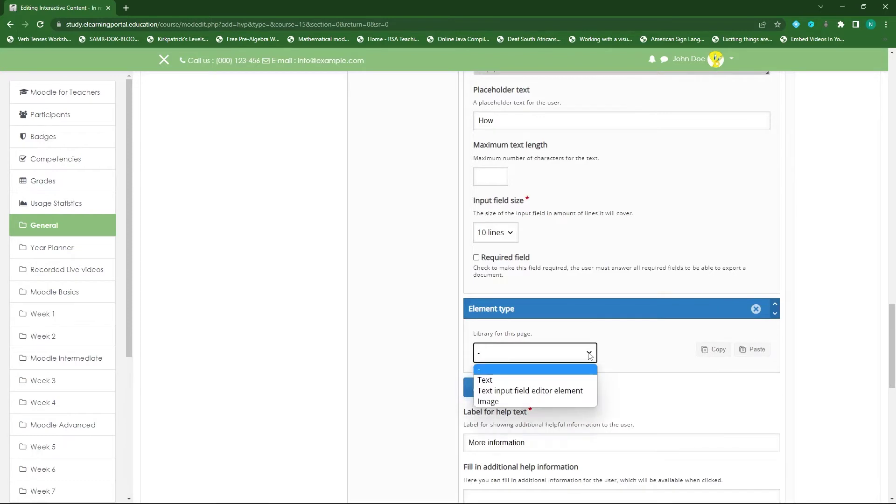
left_click(550, 389)
scroll(567, 354, "down", 3)
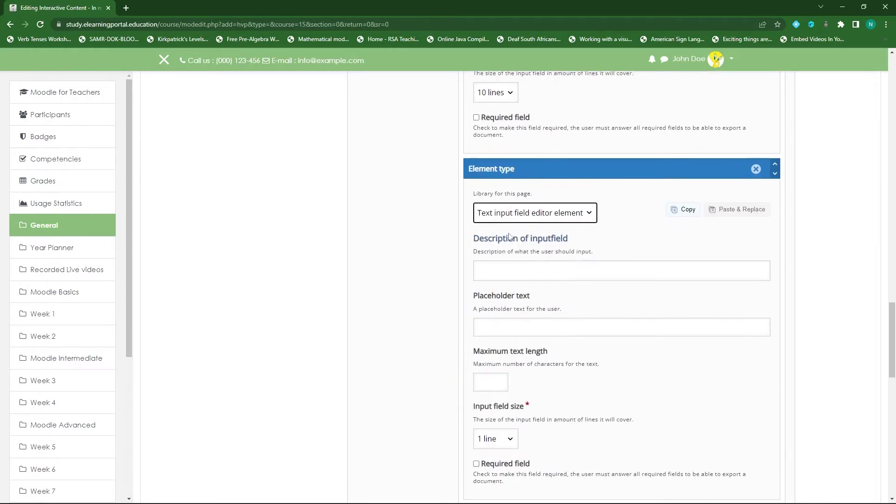
Step: Describe the fourth element's field as "Why you chose this reserach design." and give it the placeholder text "Why"
left_click(510, 272)
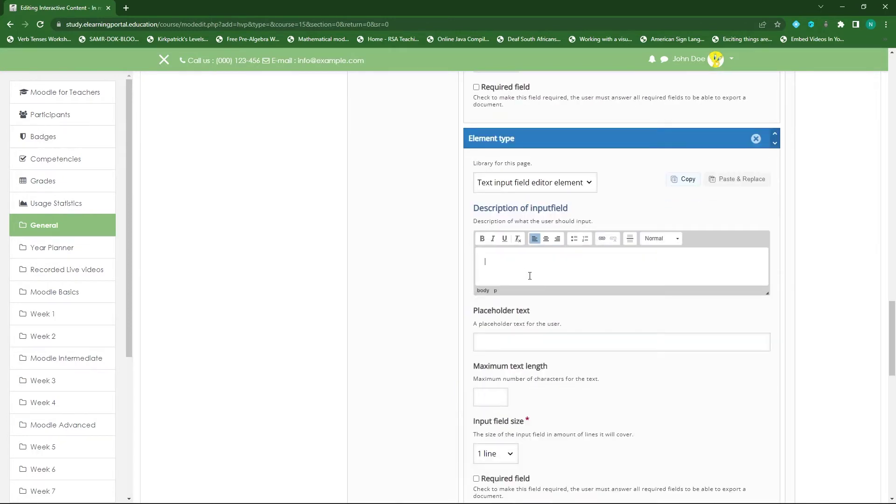
type("Why")
left_click_drag(498, 262, 456, 265)
key("ctrl+c")
left_click(516, 340)
key("ctrl+v")
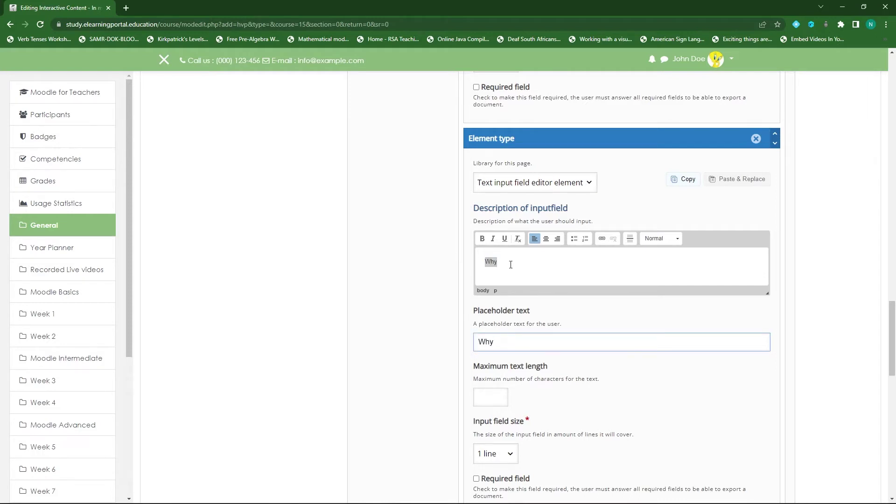
left_click(505, 267)
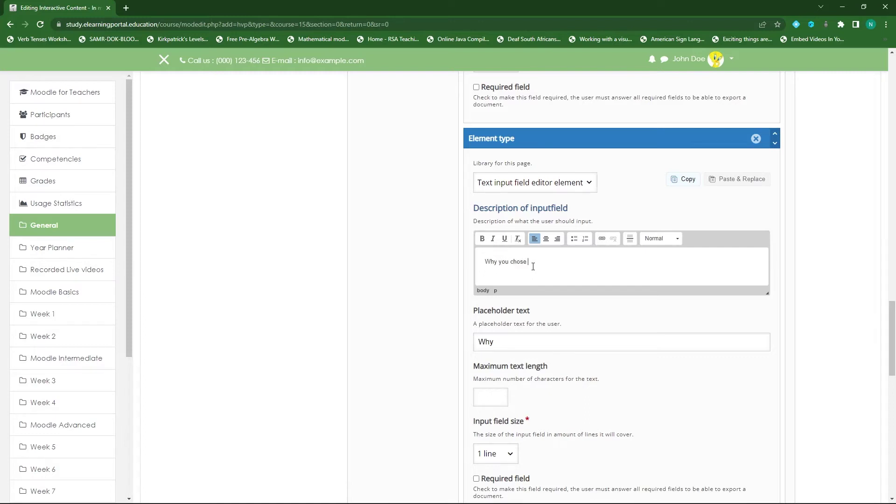
type("serach design")
Step: Set the input field size of the "Why" field to 10 lines
scroll(557, 341, "down", 4)
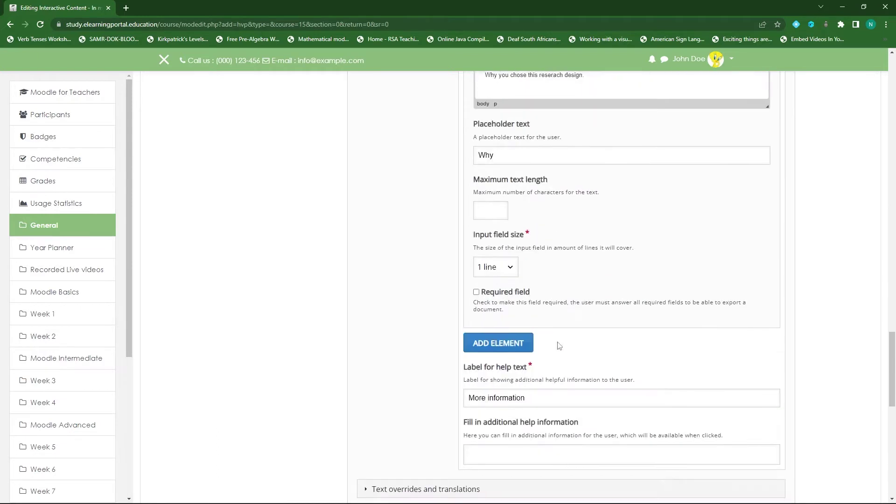
left_click(495, 267)
left_click(490, 303)
Step: Add a fourth page of type Standard page and title it "Research Project"
scroll(575, 395, "up", 15)
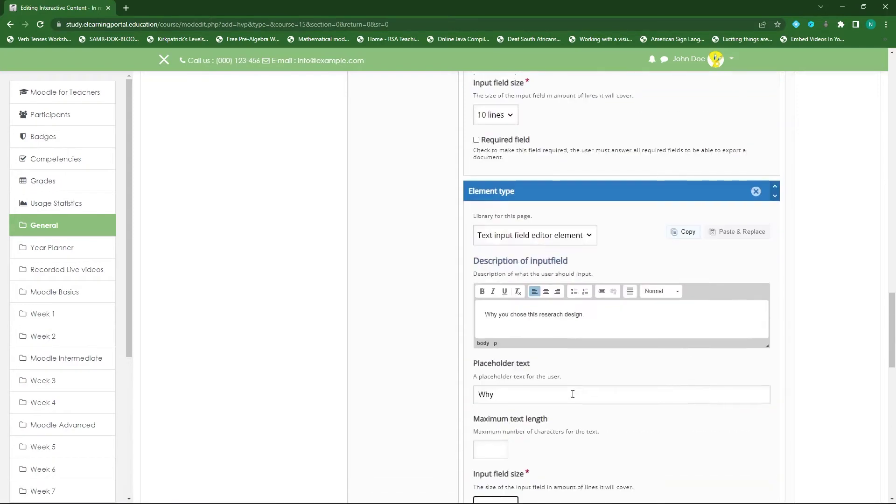
scroll(574, 396, "up", 10)
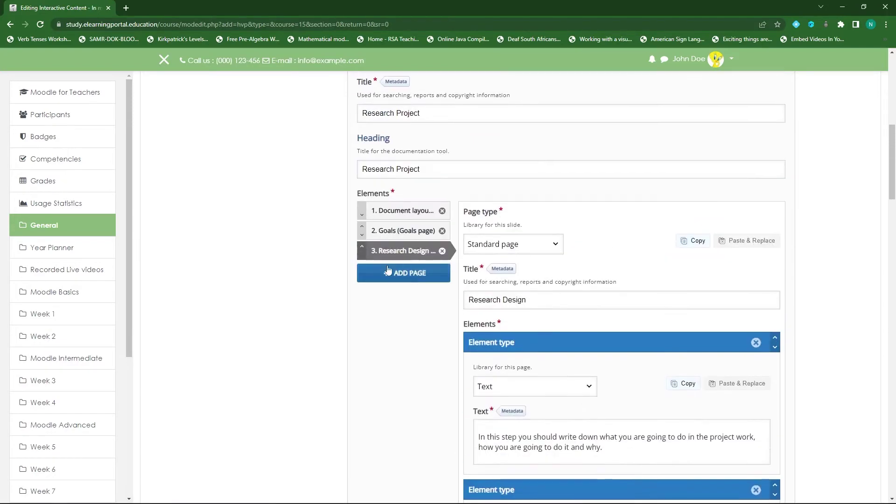
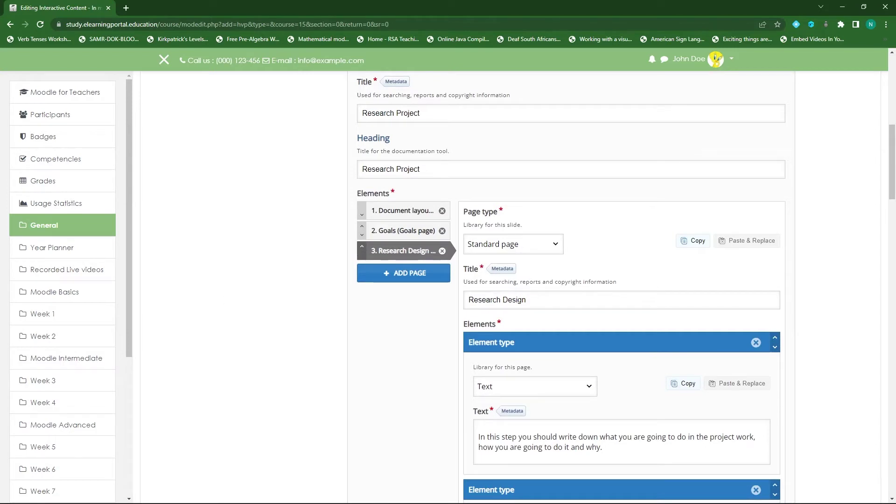
left_click(410, 279)
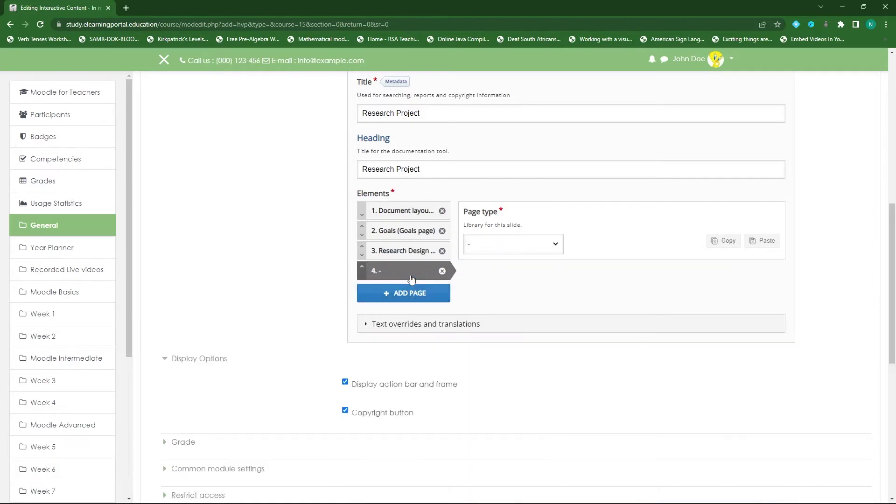
left_click(557, 245)
left_click(536, 266)
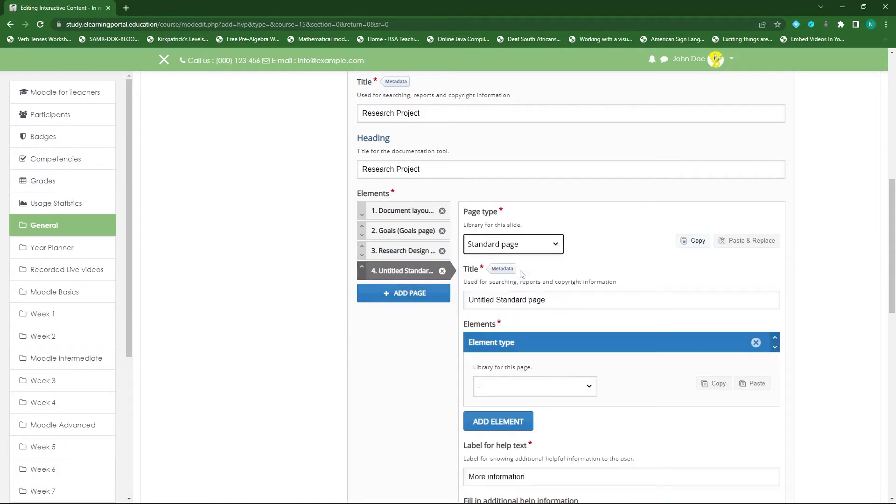
triple_click(553, 301)
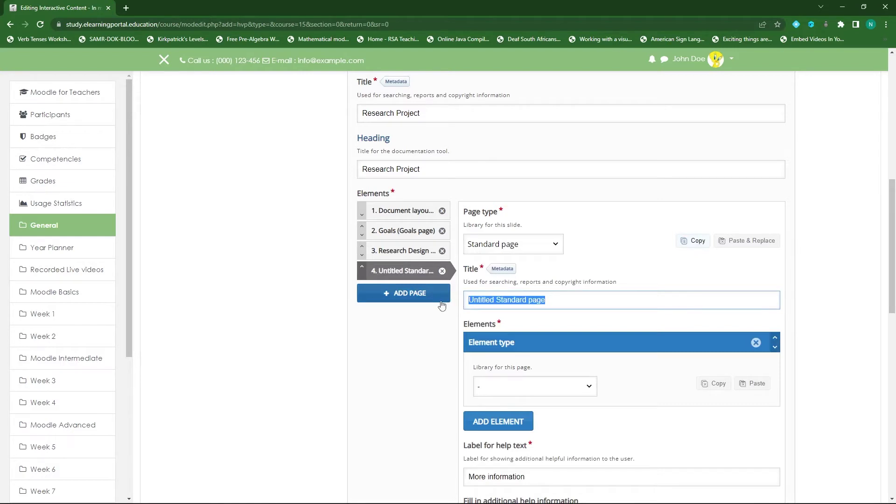
type("Reresrach")
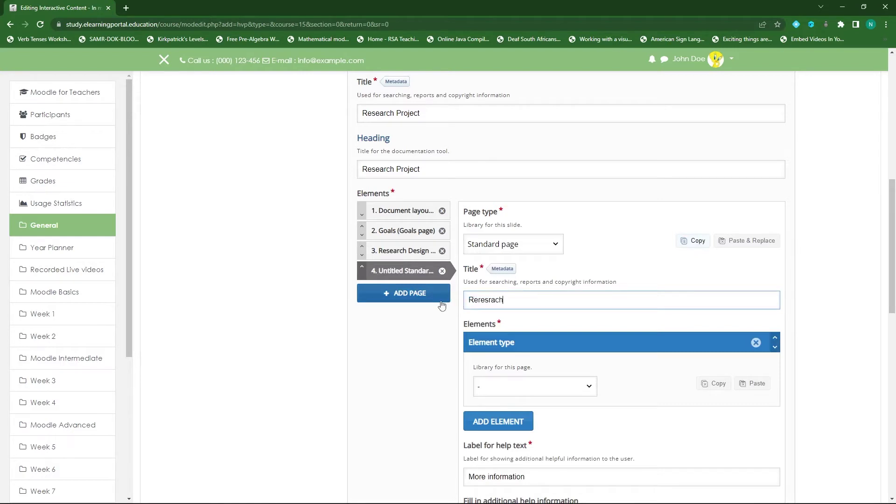
key("BackSpace")
key("BackSpace")
key("BackSpace")
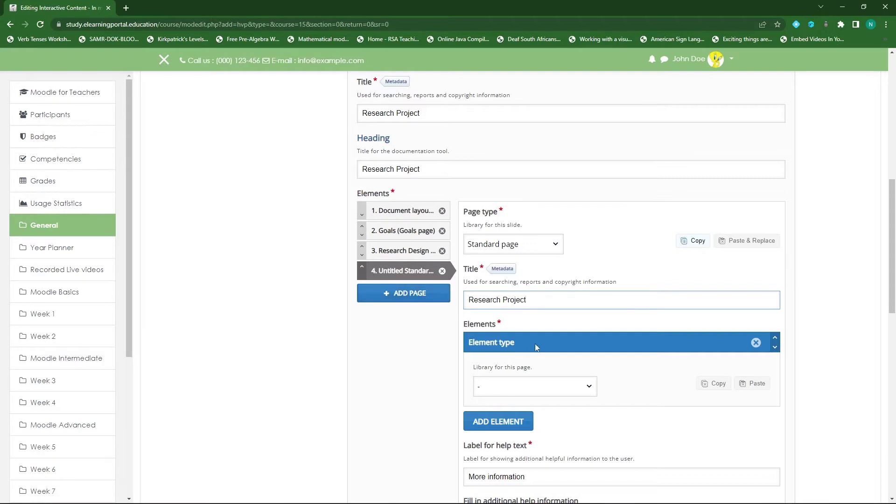
Step: Make the first element of the Research Project page a Text element, accepting the change of content type
left_click(545, 386)
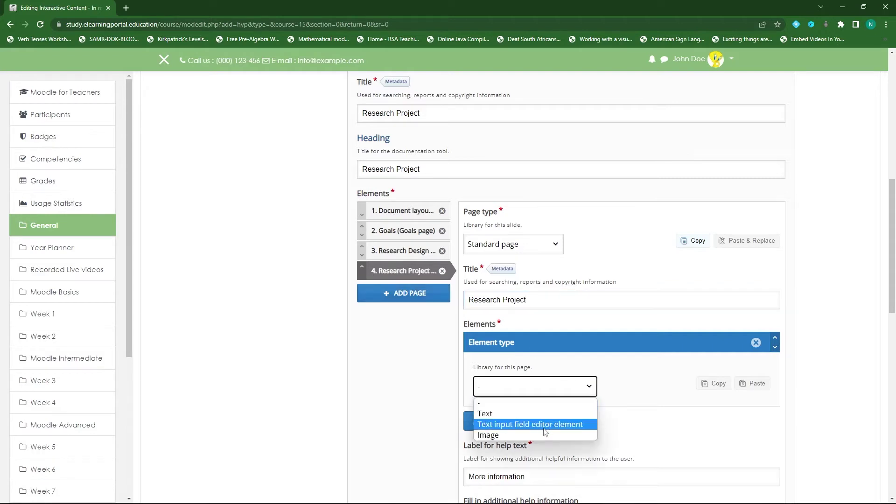
left_click(545, 424)
left_click(570, 389)
left_click(583, 413)
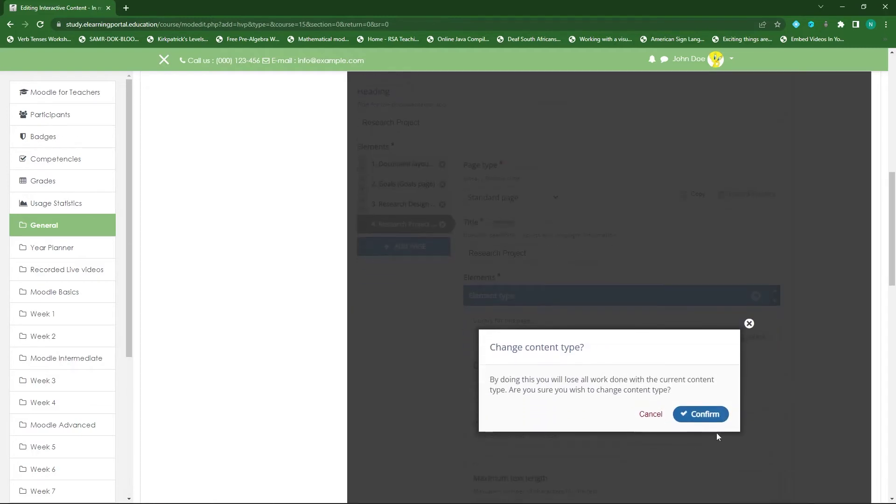
left_click(698, 414)
Step: Fill the Text element with instructions to describe the work done on the project, explain the choices made and use the notes taken
scroll(509, 344, "down", 1)
scroll(509, 344, "down", 1)
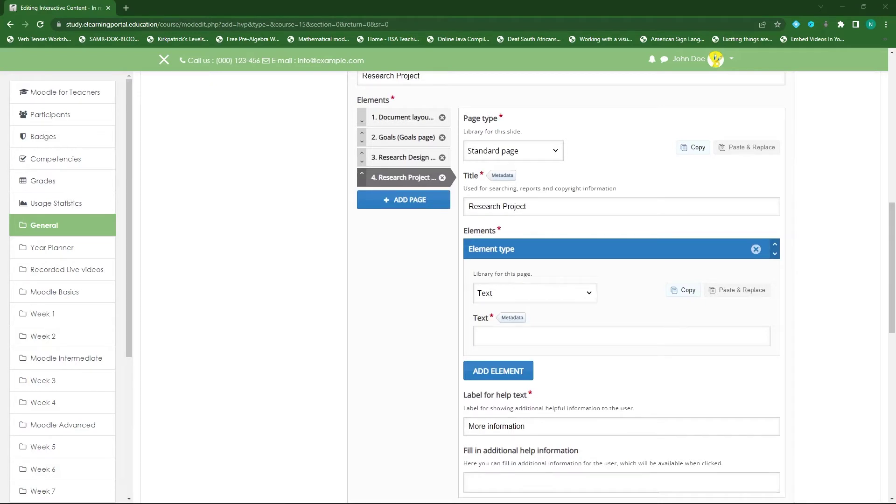
left_click(526, 339)
type("In this step you're going to describe what you did when you were working on the project. Remember to explain the choices you have made. Here, you will probably need the notes you took during the actual project work.")
Step: Add a second element to the Research Project page and set it to Text input field editor element
scroll(495, 248, "down", 4)
left_click(495, 248)
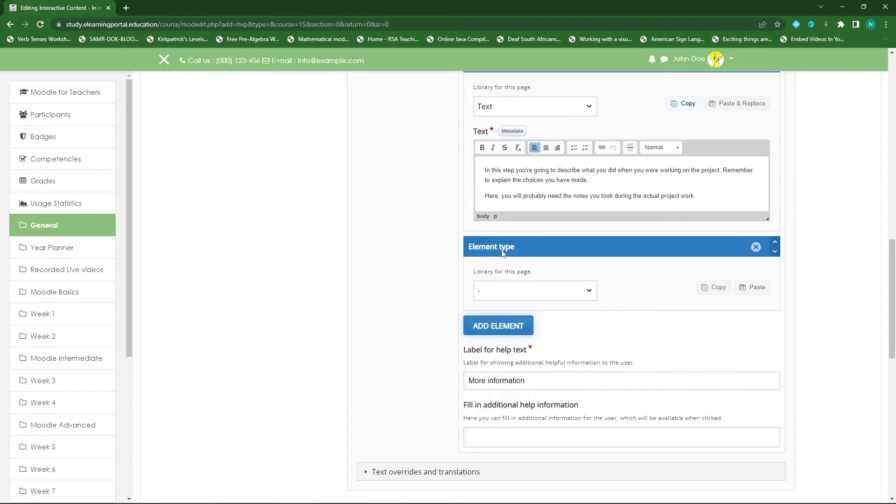
left_click(574, 297)
left_click(532, 327)
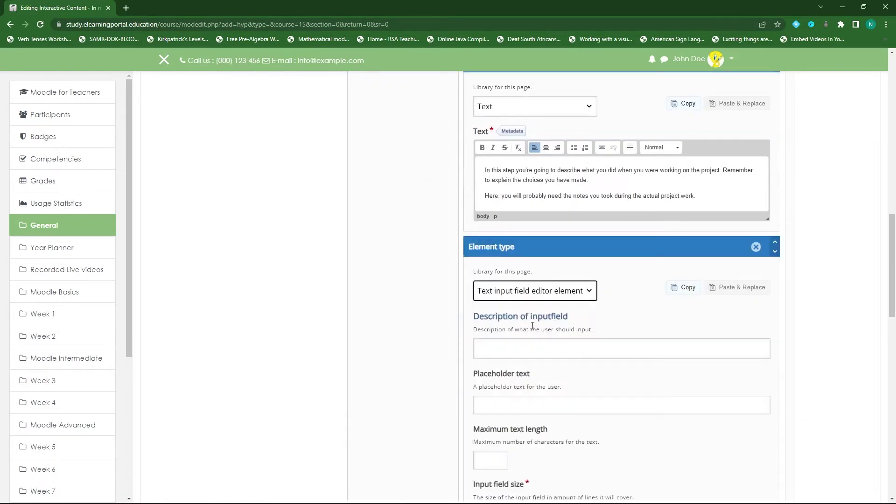
Step: Describe the new input field as "Write" and give it the placeholder text "Write"
left_click(514, 347)
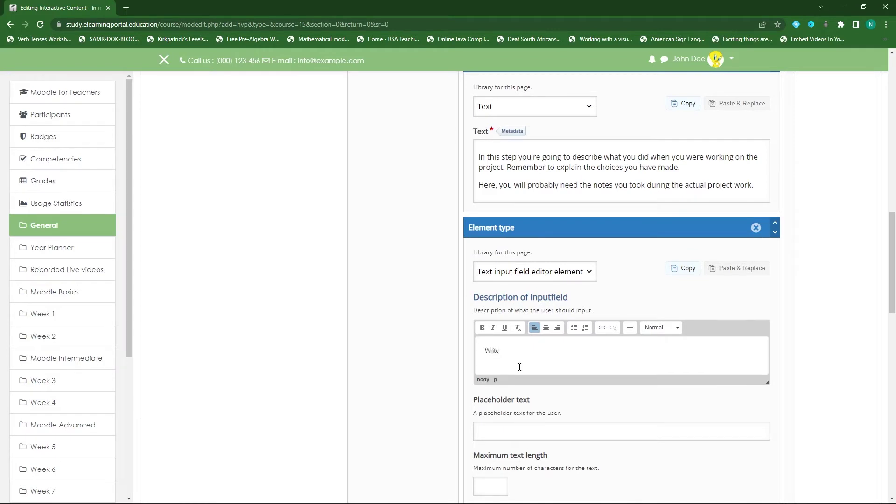
double_click(508, 350)
key("ctrl+c")
left_click(528, 434)
key("ctrl+v")
scroll(519, 304, "down", 2)
Step: Fill in the page's additional help information with a project work checklist on plan deviations and unexpected events, and set the "Write" field's size to 10 lines
scroll(519, 303, "up", 7)
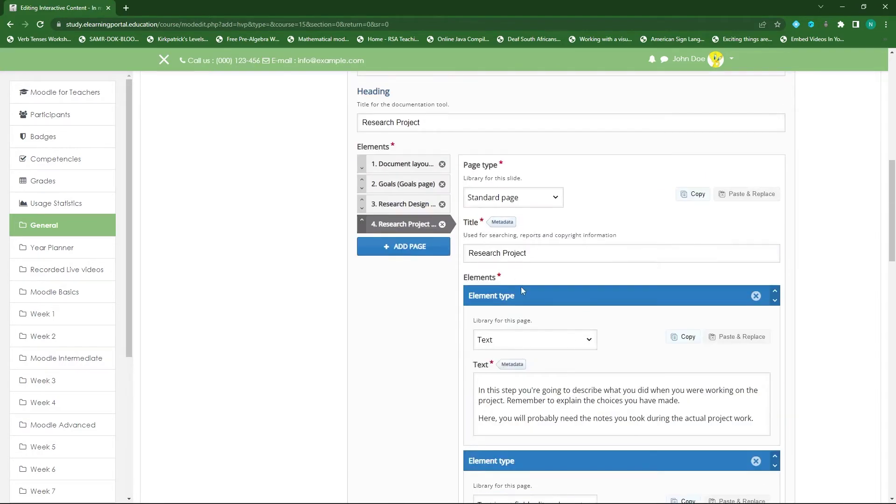
scroll(522, 290, "down", 10)
scroll(523, 288, "down", 1)
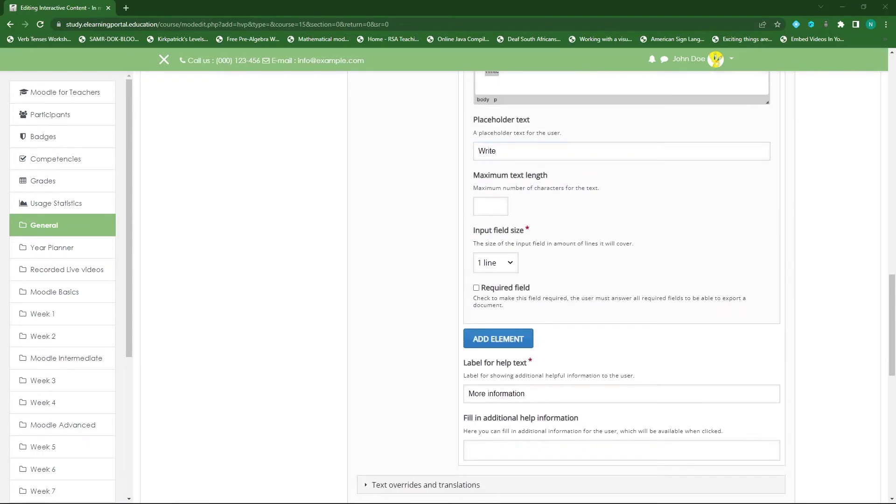
left_click(565, 447)
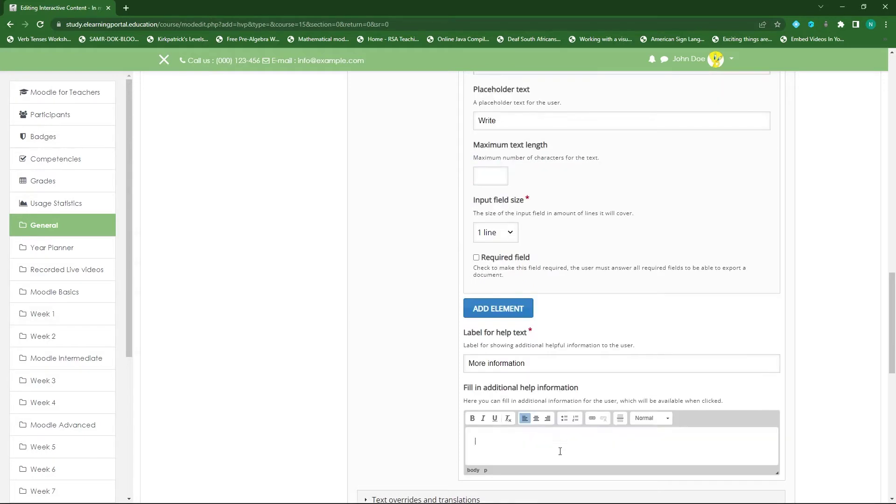
type("In this step you are going to describe how you did the actual project work. Checklist: Did you have to deviate from your plan? In what way and why? Did any unexpected events occur? How did you manage such events? Explain your decisions.")
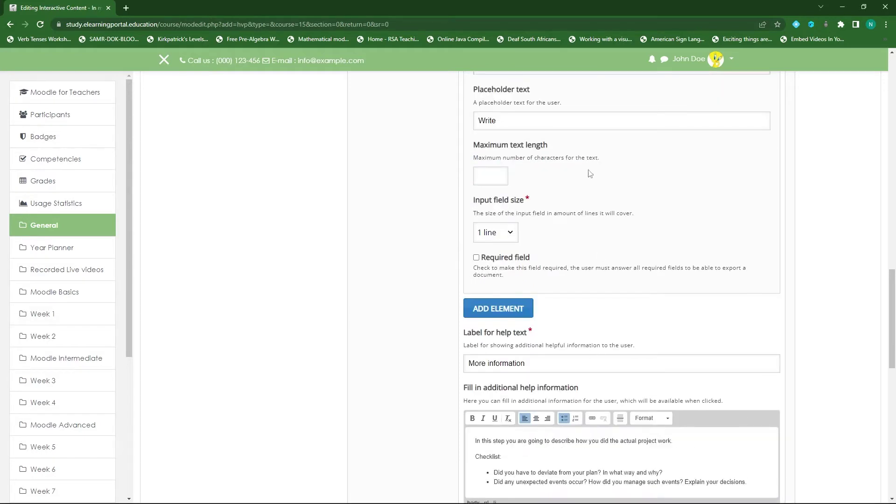
left_click(514, 237)
left_click(521, 270)
Step: Add a fifth page to the documentation tool and set its type to Standard page
scroll(611, 324, "up", 10)
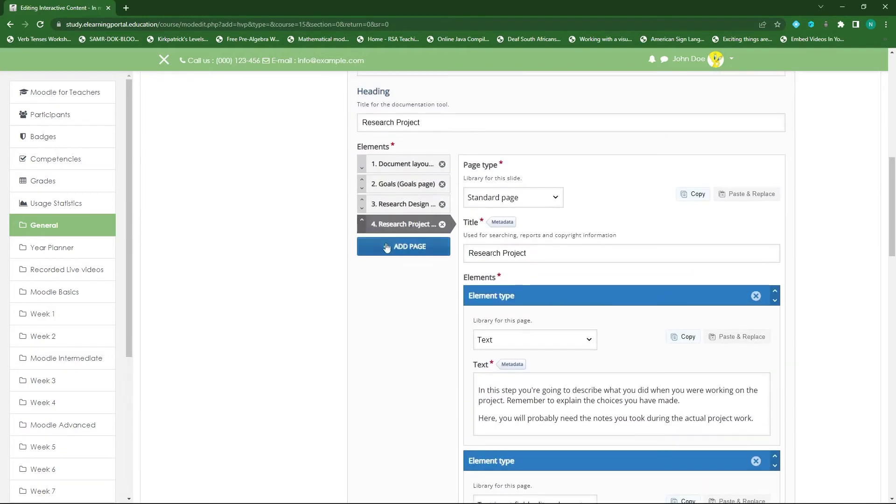
left_click(401, 250)
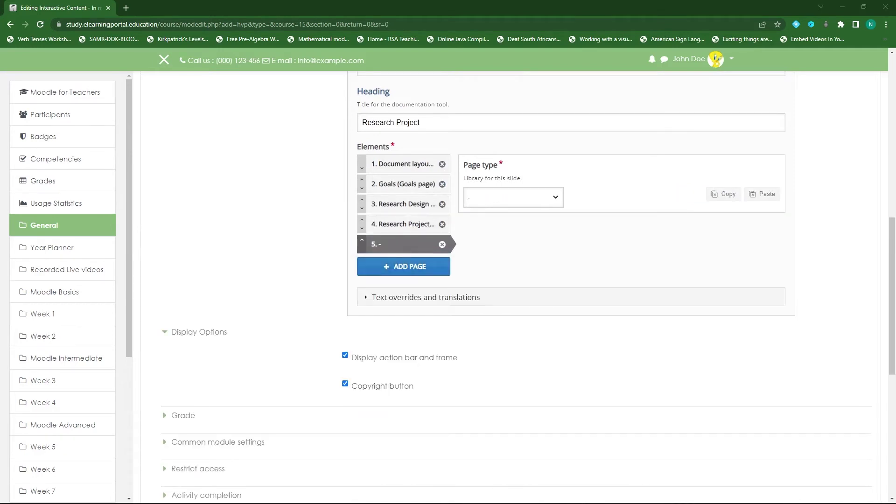
left_click(553, 204)
left_click(529, 225)
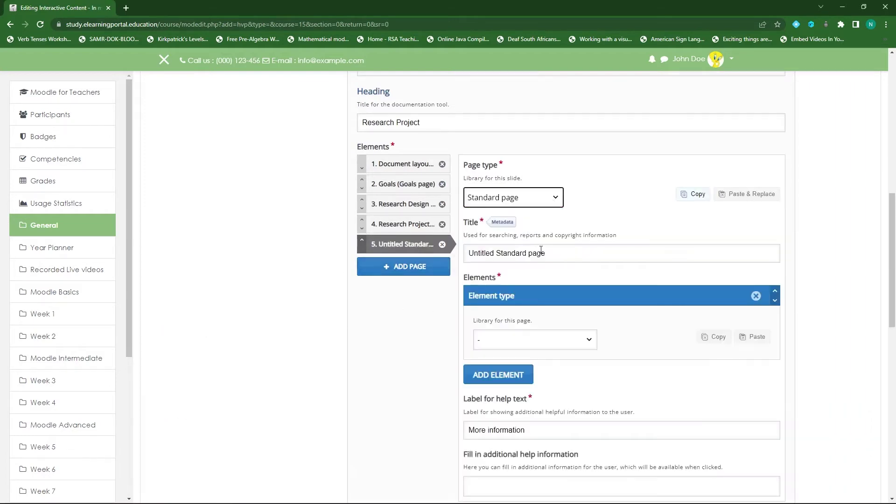
Step: Title the fifth page of the documentation tool "Evaluation"
triple_click(554, 253)
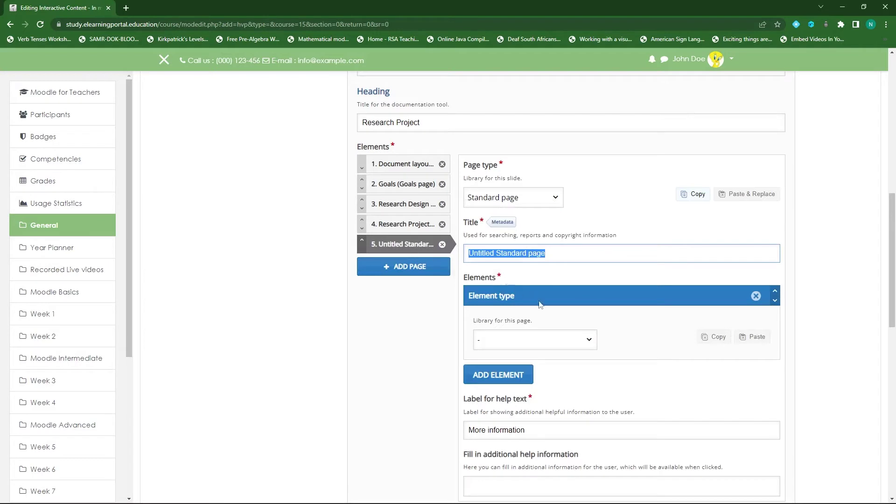
type("Eva")
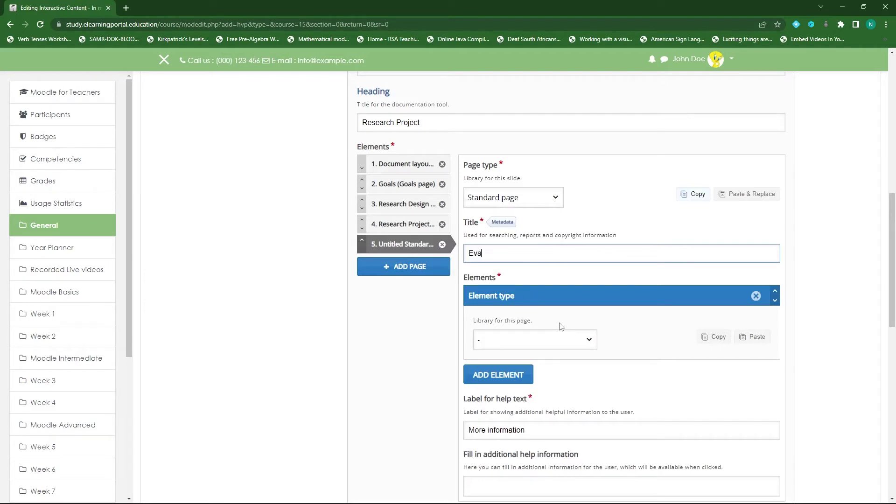
type("luation")
Step: Make the page's first element a Text element asking students to evaluate whether results were as expected, why not, and what they learned
left_click(587, 342)
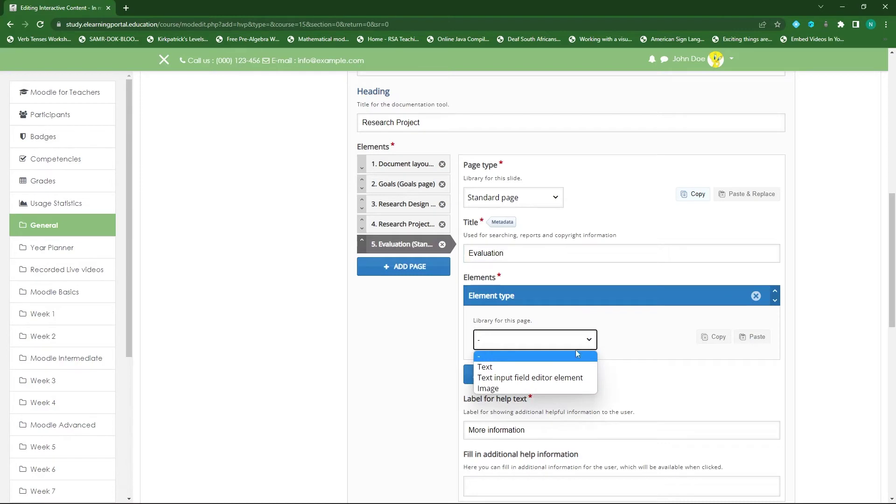
left_click(526, 369)
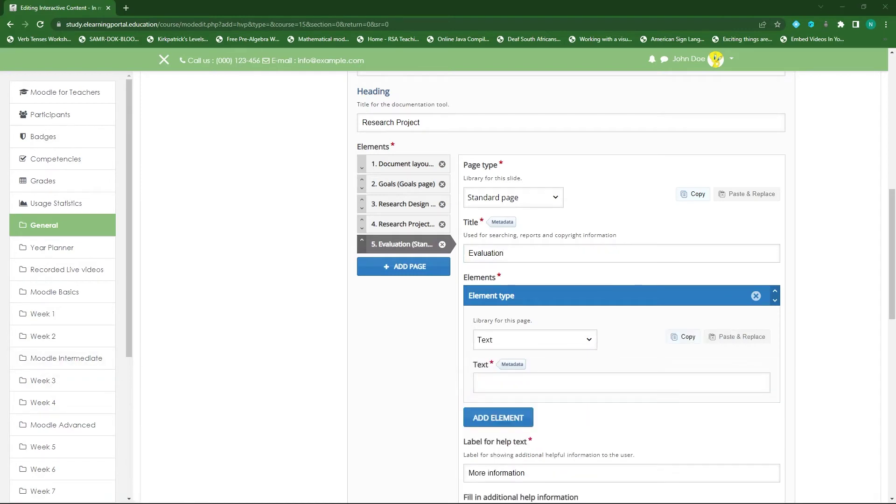
left_click(533, 388)
type("In this step you are going to evaluate your project work. Were the results of the project work as expected? If no, then why not? What have you learned?")
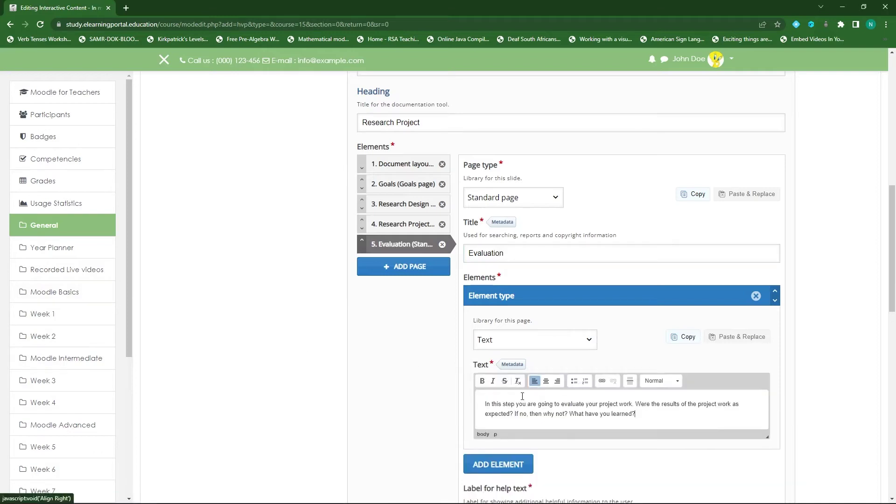
Step: Add a second element to the Evaluation page and set it to Text input field editor element
scroll(522, 396, "down", 3)
left_click(516, 325)
left_click(560, 369)
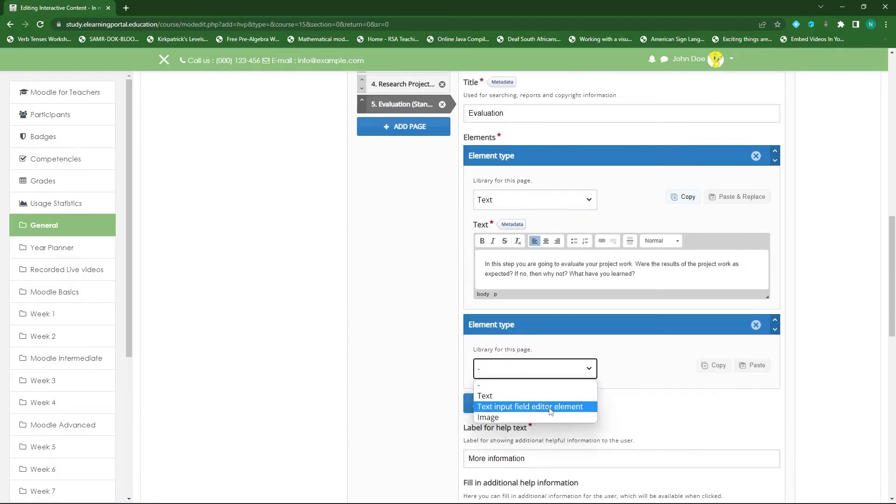
left_click(551, 409)
Step: Describe the Evaluation page's input field as "Write" and use "Write" as its placeholder text too
left_click(517, 429)
left_click(517, 426)
type("Write")
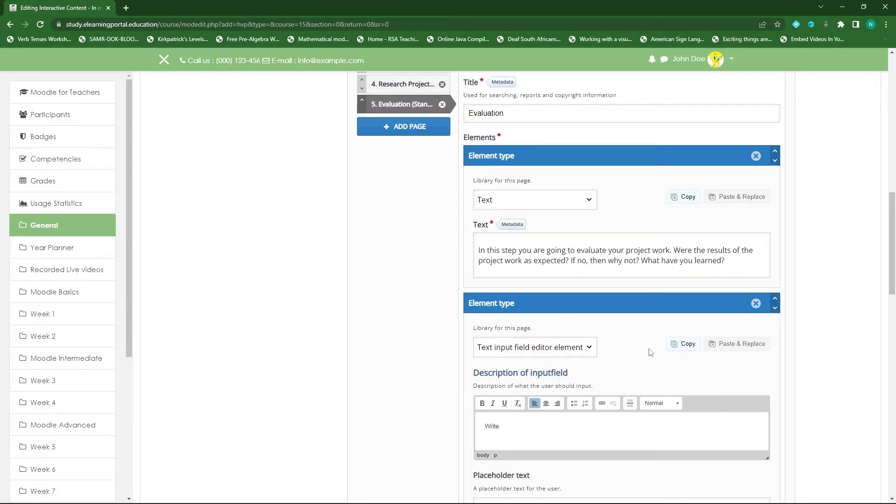
scroll(653, 350, "down", 2)
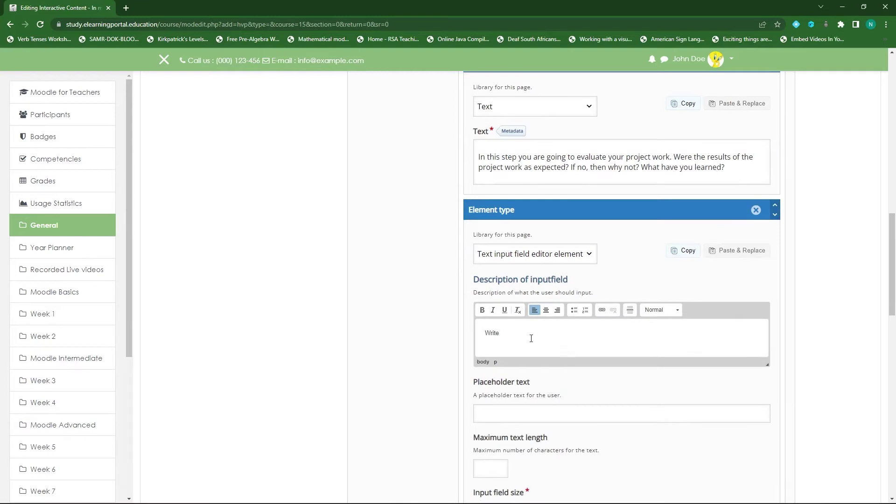
scroll(531, 339, "down", 1)
left_click_drag(514, 294, 467, 290)
key("ctrl+c")
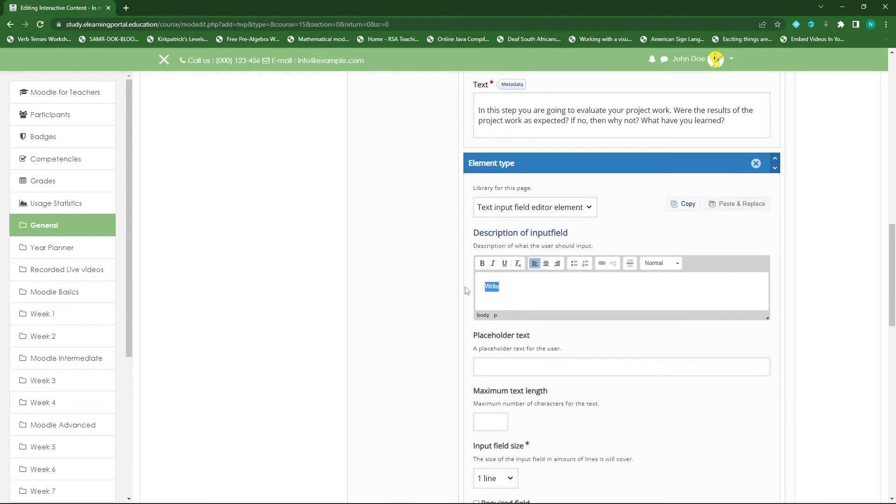
left_click(537, 367)
key("ctrl+v")
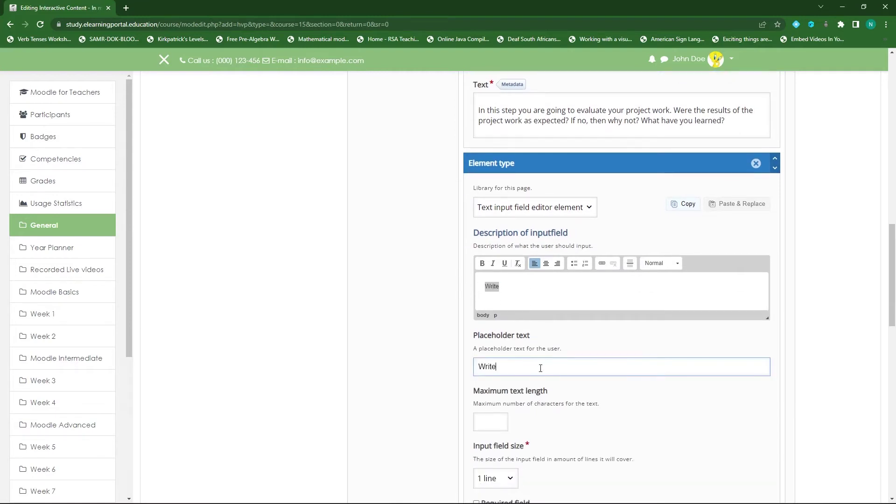
Step: Set the Evaluation page's input field size to 10 lines
scroll(538, 367, "down", 2)
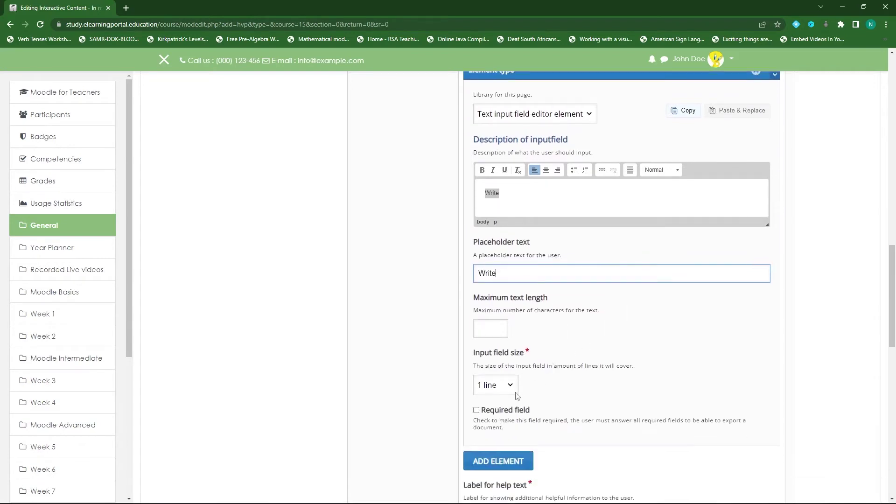
left_click(512, 390)
left_click(495, 422)
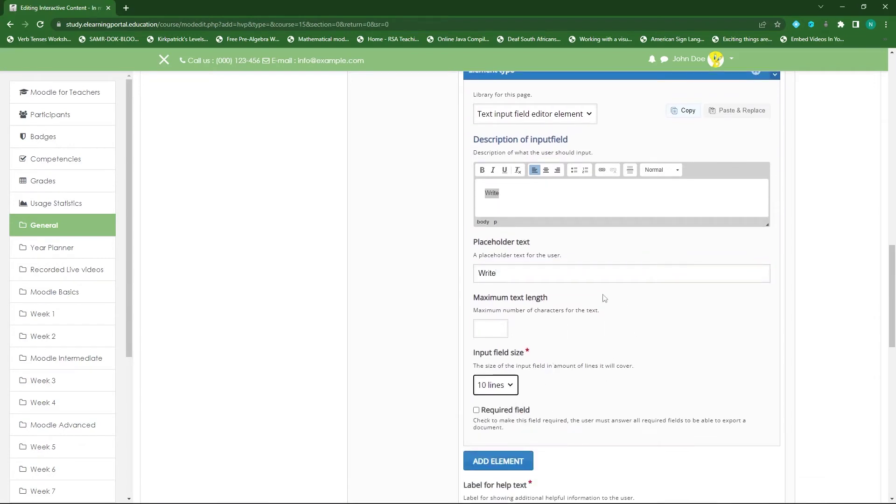
Step: Add a sixth page to the documentation tool and set its type to Goals assessment page
scroll(604, 356, "down", 2)
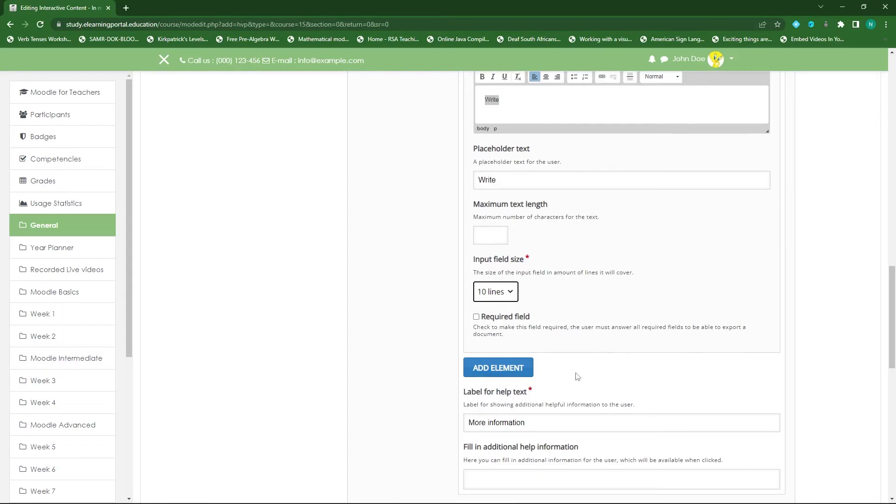
scroll(577, 376, "up", 13)
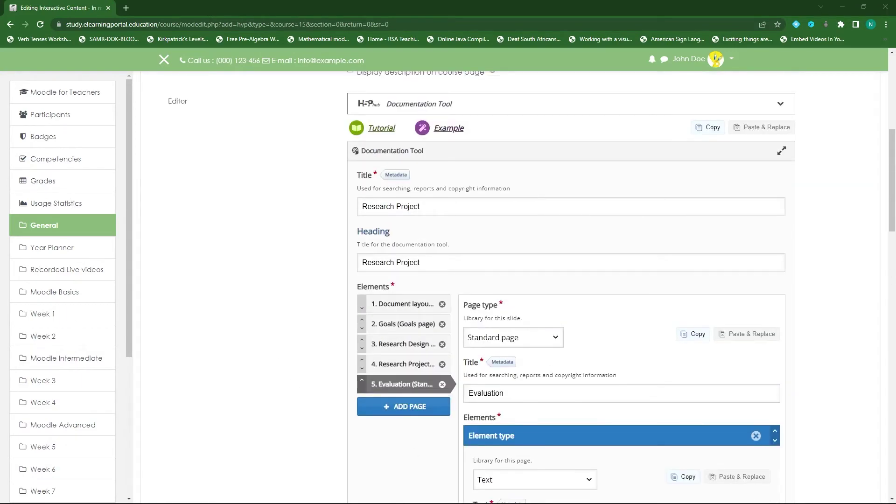
left_click(407, 411)
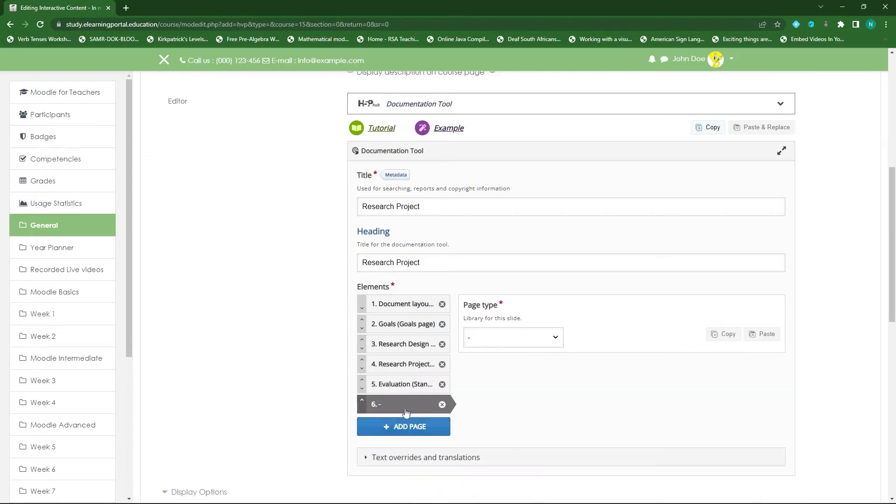
left_click(537, 339)
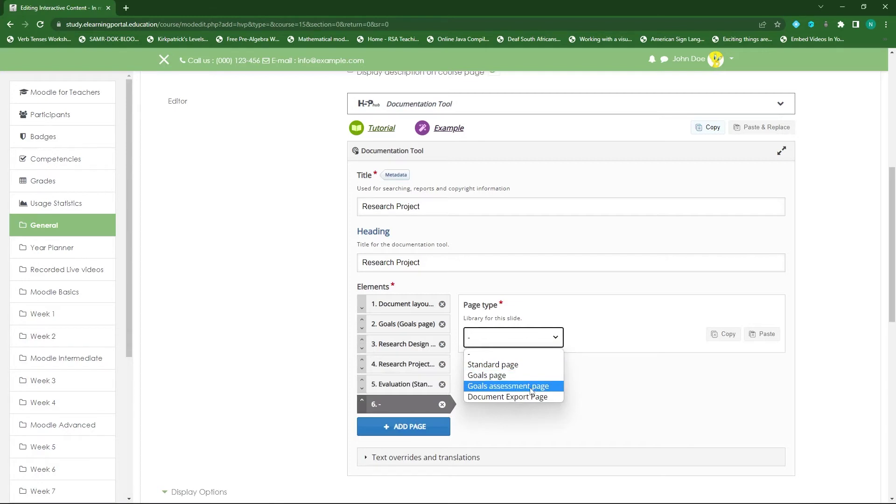
left_click(508, 389)
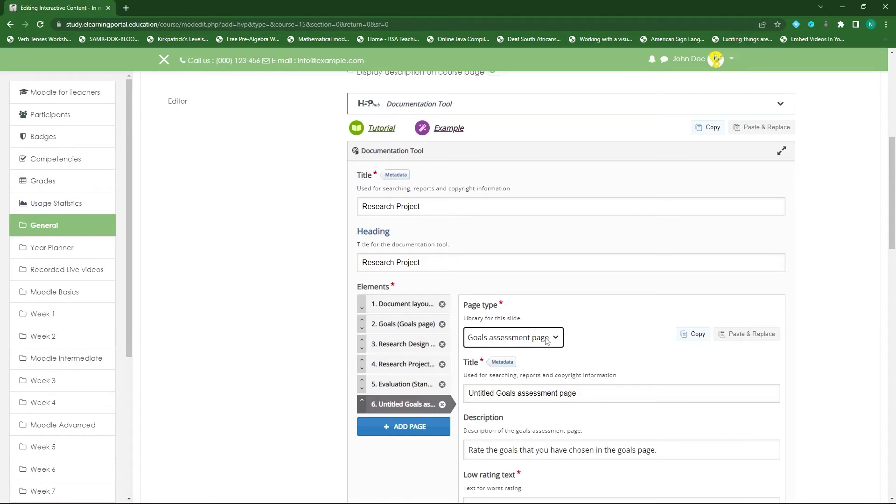
Step: Shorten the sixth page's title to "Goals assessment"
scroll(544, 340, "down", 2)
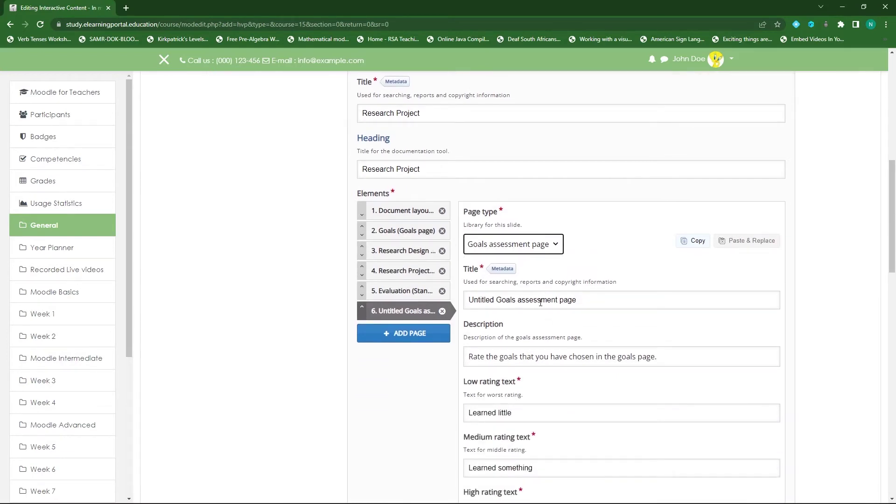
scroll(541, 303, "down", 1)
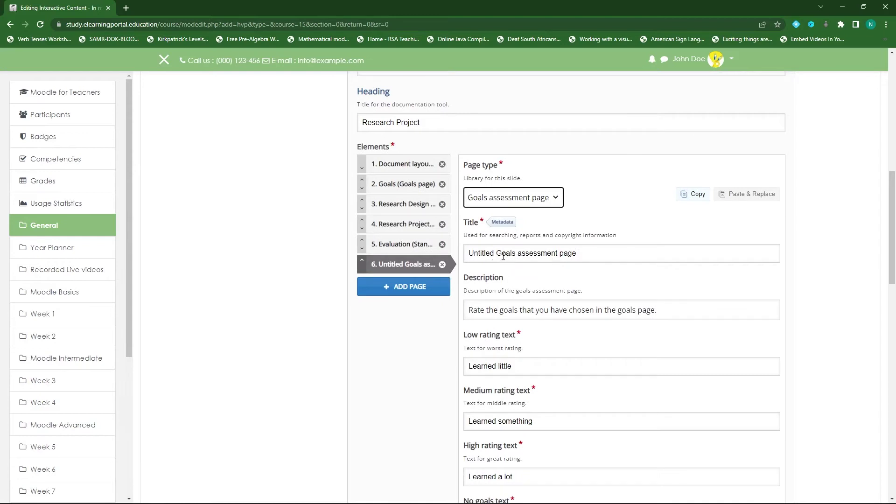
left_click_drag(499, 254, 469, 254)
key("BackSpace")
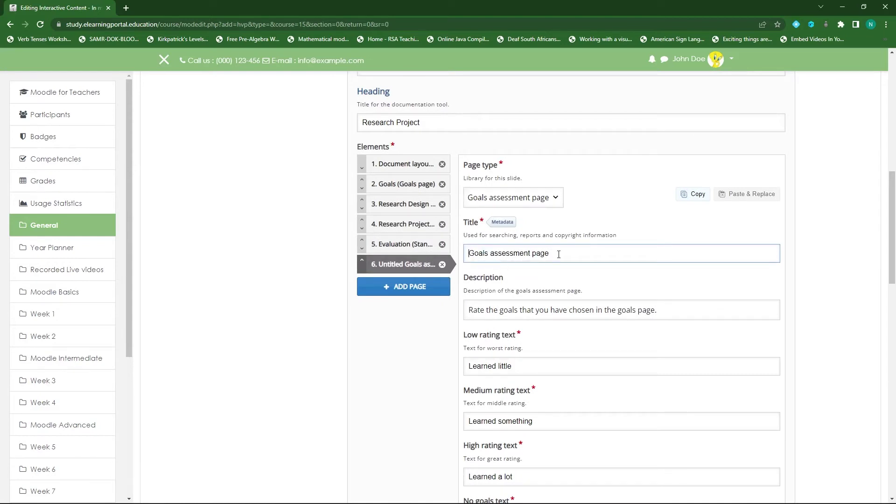
key("BackSpace")
key("BackSpace")
key("BackSpace")
Step: Review the Goals page's settings and the Goals assessment page's description, rating texts and no-goals text
scroll(533, 212, "down", 2)
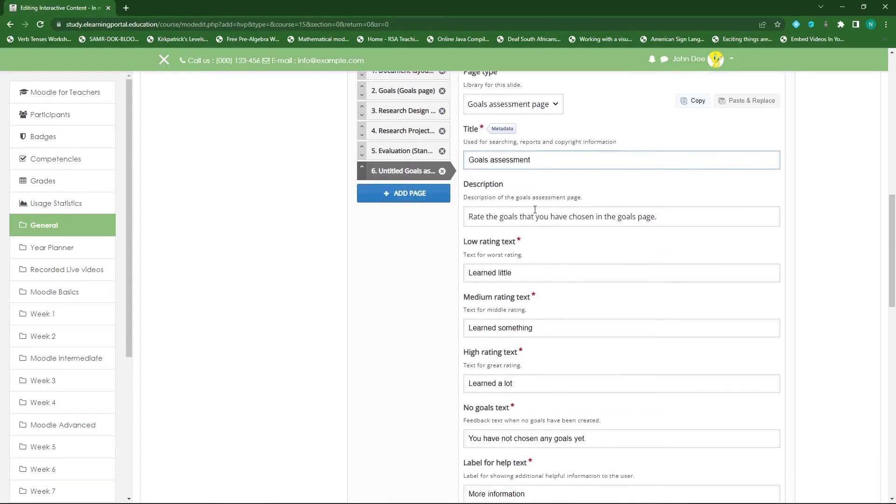
scroll(470, 217, "up", 1)
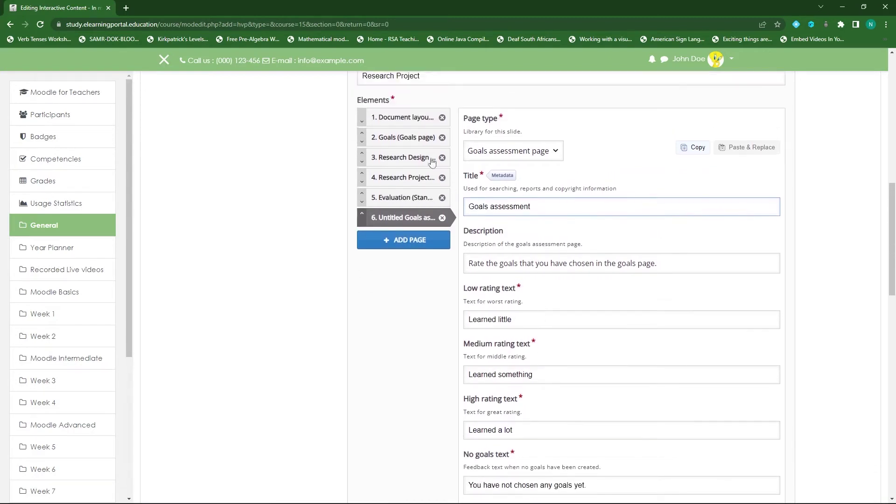
left_click(413, 138)
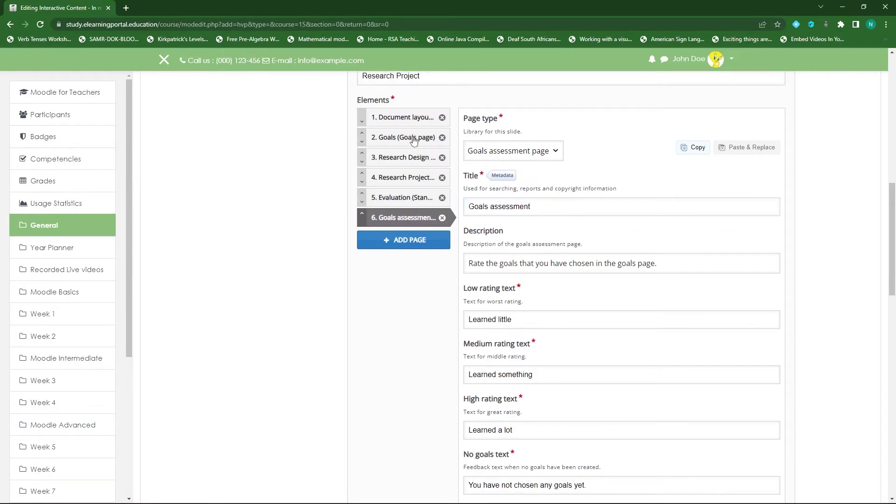
scroll(537, 292, "down", 7)
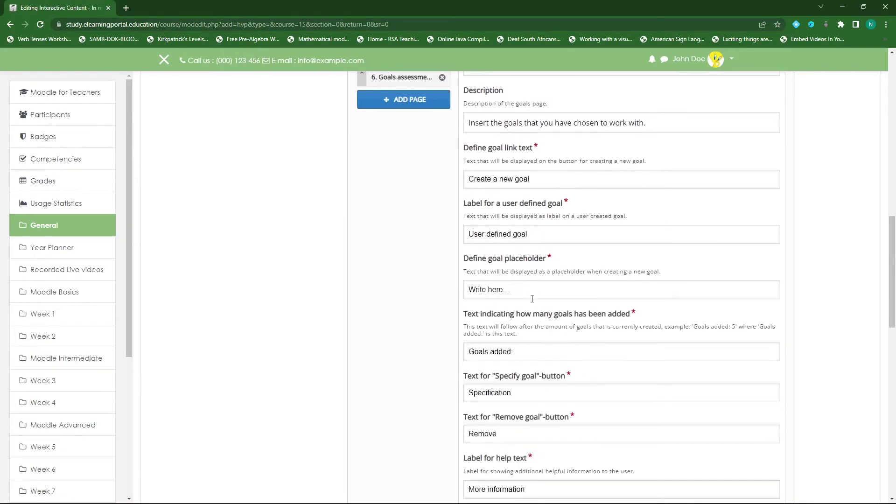
scroll(535, 327, "up", 8)
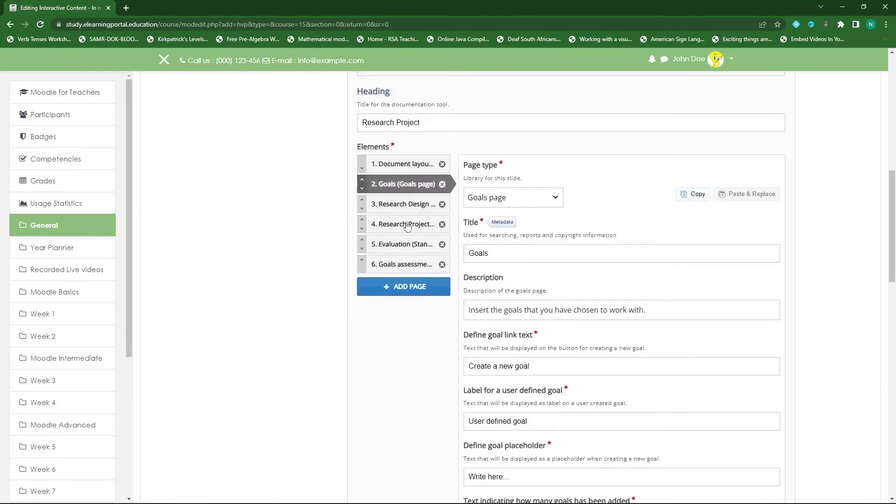
left_click(401, 264)
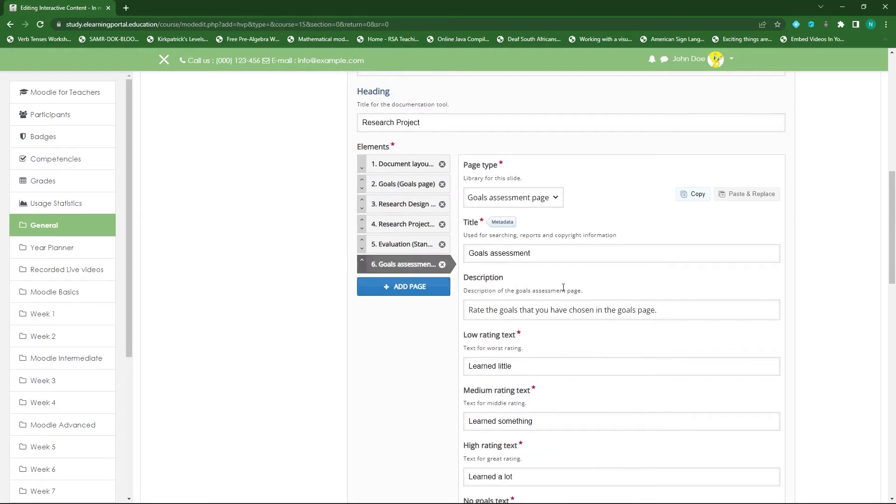
scroll(570, 289, "down", 1)
scroll(550, 306, "down", 2)
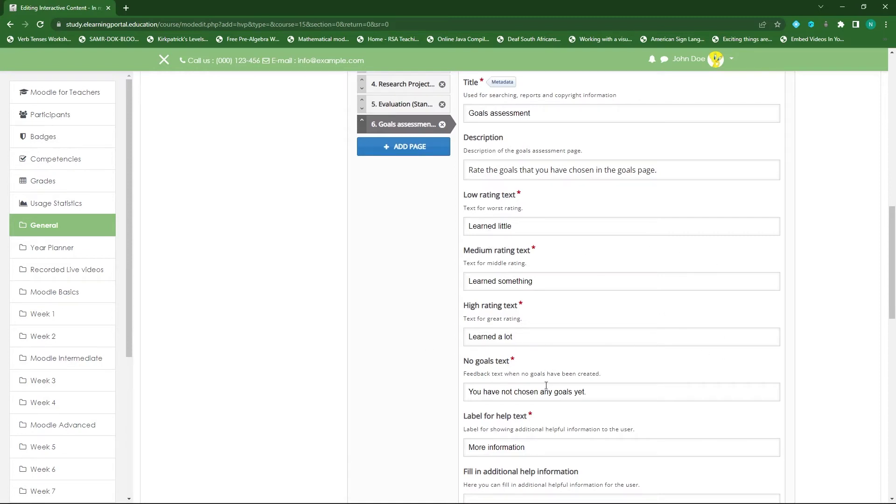
Step: Fill in the Goals assessment page's additional help information with a note on assessing goals and bullets for complete, partial and no achievement
scroll(562, 417, "down", 4)
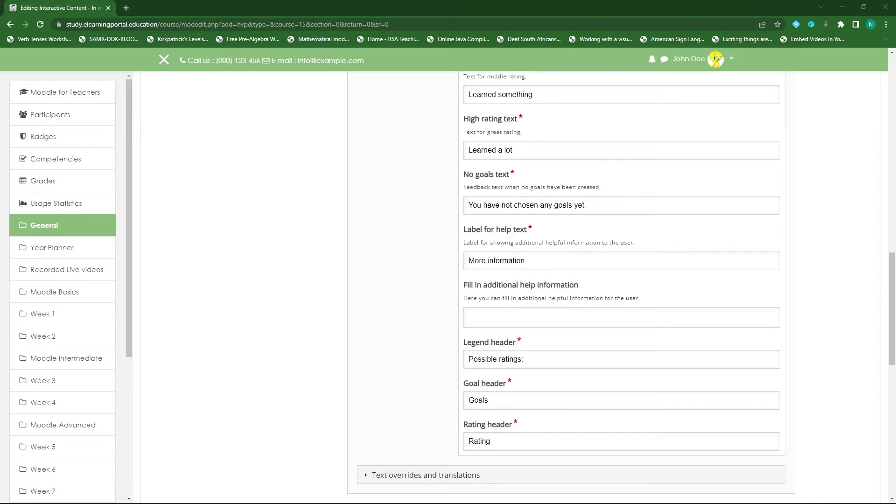
left_click(499, 321)
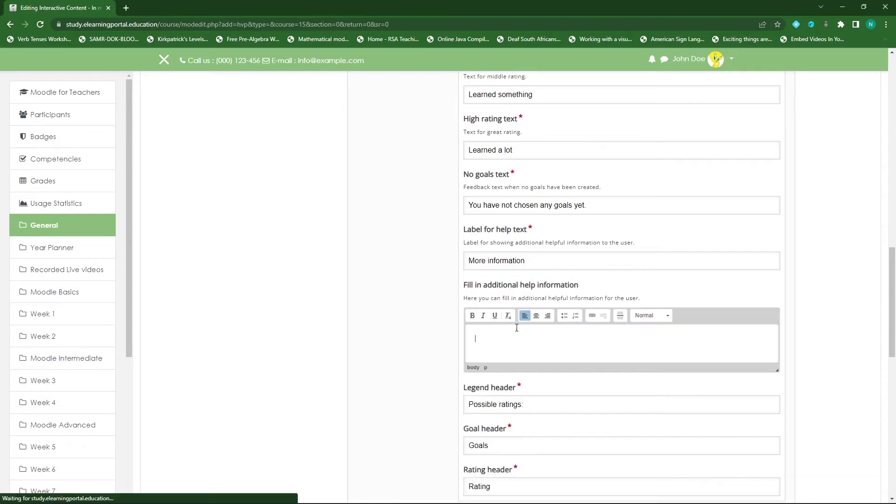
type("It's important that you assess your goal achievement at the end of the project. This way, you'll be able to improve and do better next time. You will be able to rate each goal you defined in the Golas step into three categories: Goals you achieved completey Goals you achieved partially Goals you didn't achieve")
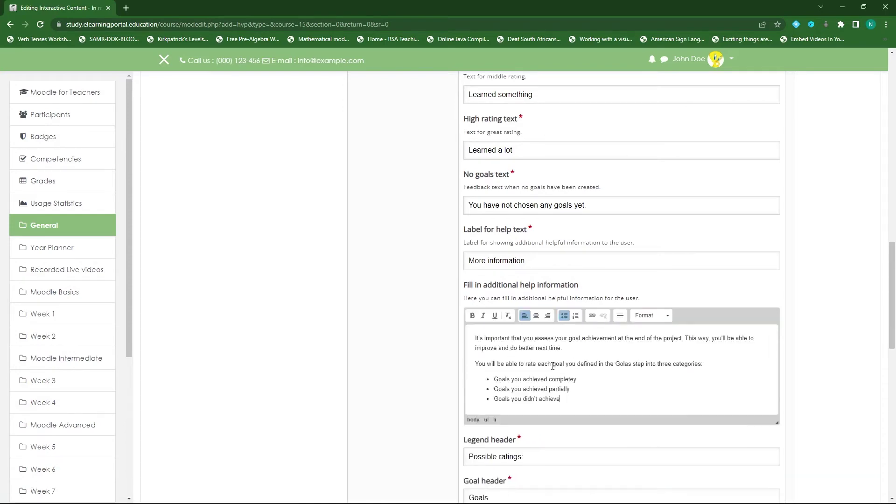
Step: Add a seventh page to the documentation tool and set its type to Document Export Page
scroll(554, 366, "up", 9)
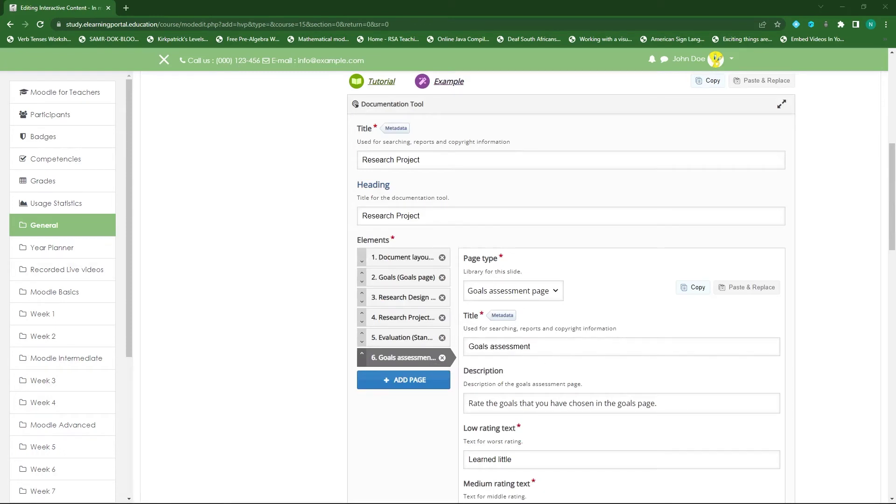
left_click(410, 380)
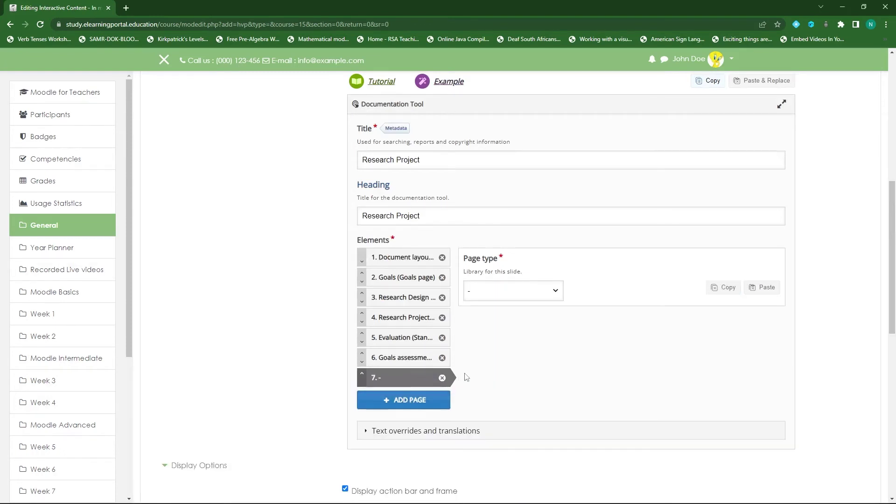
left_click(558, 292)
left_click(529, 351)
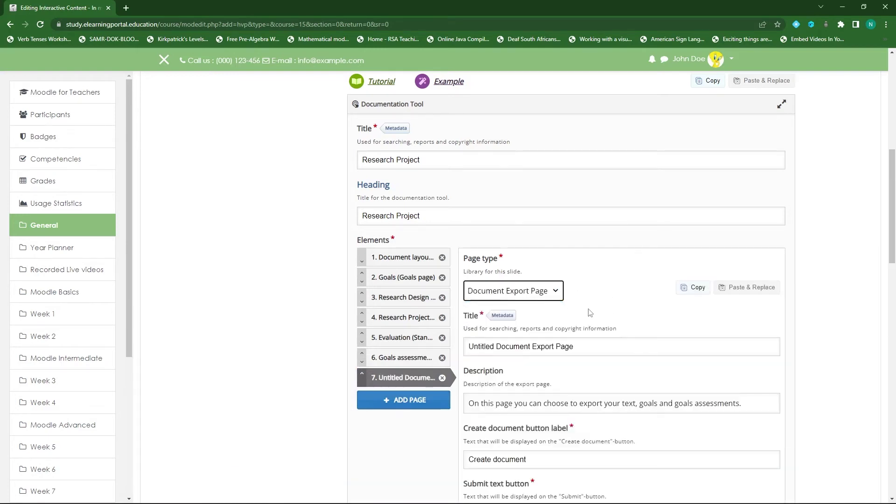
Step: Title the seventh page, the document export page, "Create Document"
scroll(531, 275, "down", 2)
triple_click(580, 254)
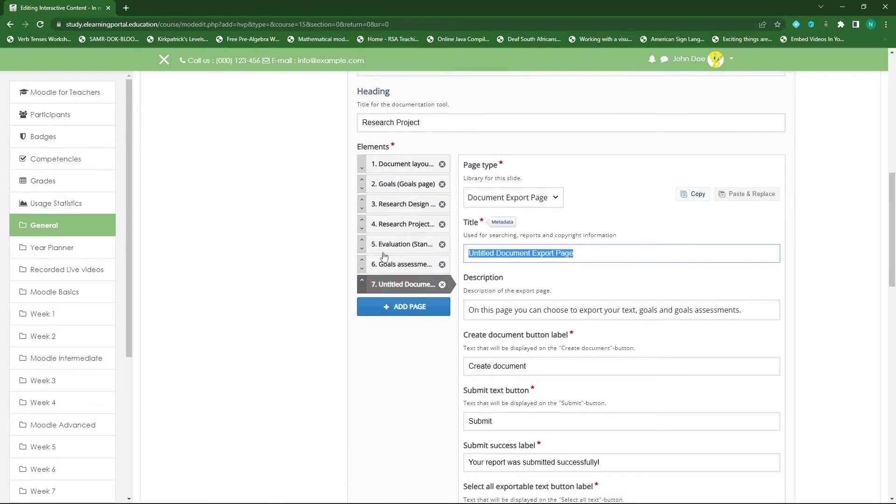
type("Create")
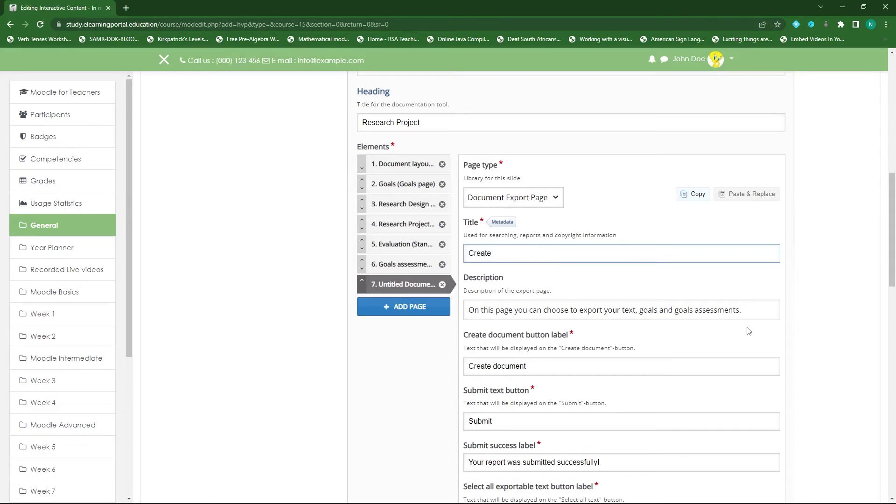
type(" Document")
Step: Fill in the export page's additional help information with instructions on previewing the document, copying its text or downloading it as a Word document
scroll(587, 365, "down", 9)
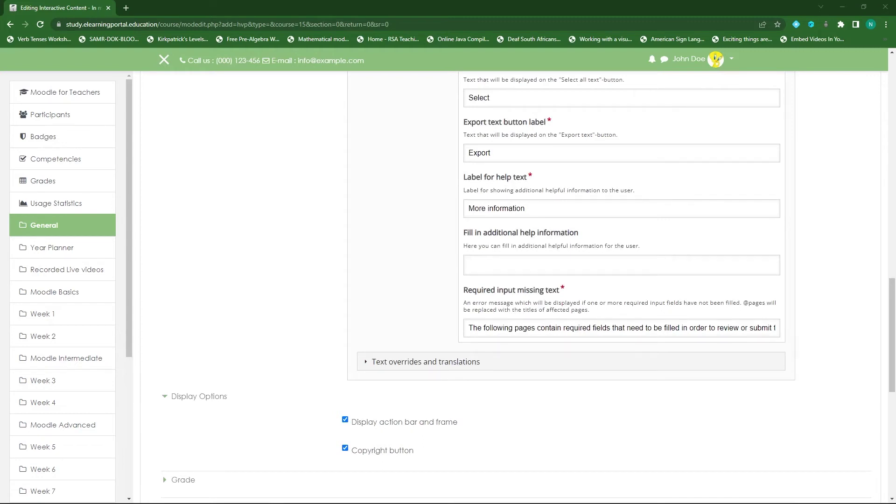
left_click(520, 266)
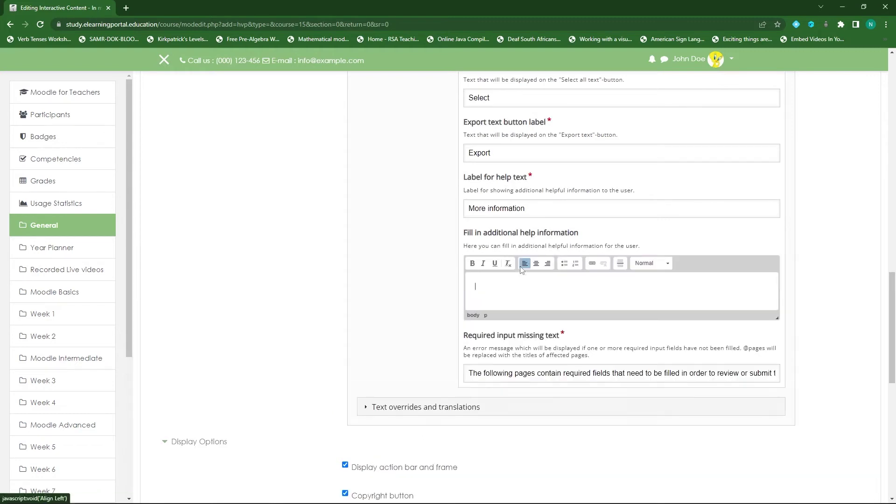
type("Press the Create document button to preview. From the preview, you can choose to select all your text and copy it, or you can download the text as a Word document.")
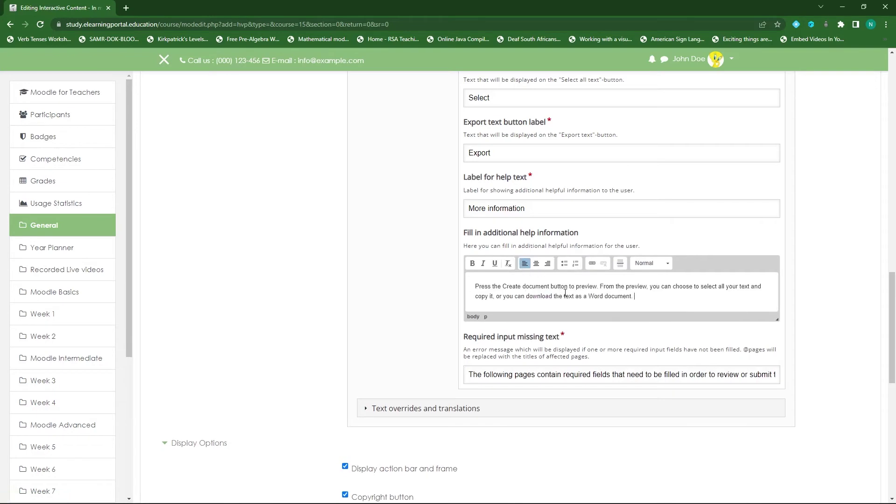
Step: Save the Research Project activity and display it
scroll(387, 283, "down", 4)
scroll(390, 282, "down", 4)
left_click(487, 322)
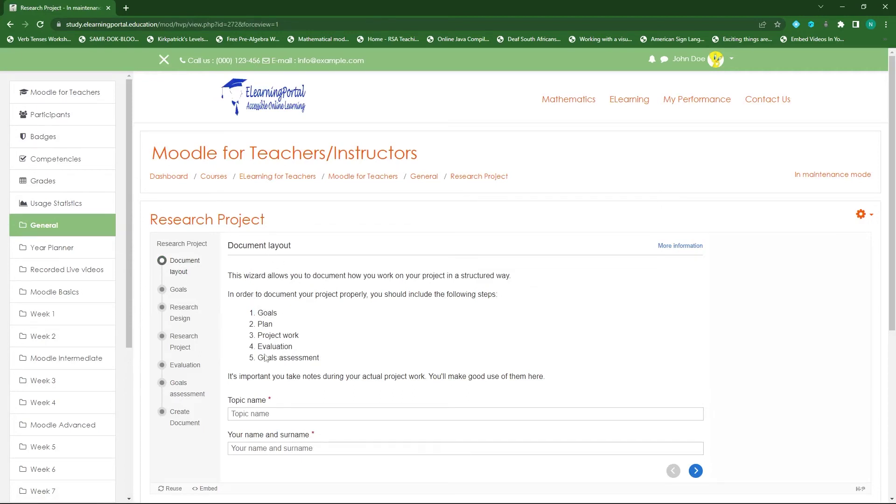
Step: Add four goals on the activity's Goals page: Writing, Reading, Analysis and Evaluation
left_click(182, 296)
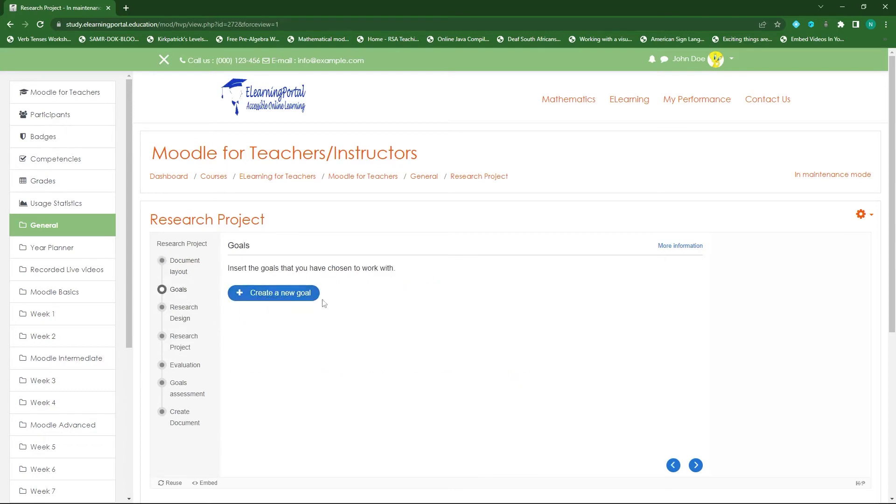
left_click(270, 294)
type("Writing")
left_click(261, 351)
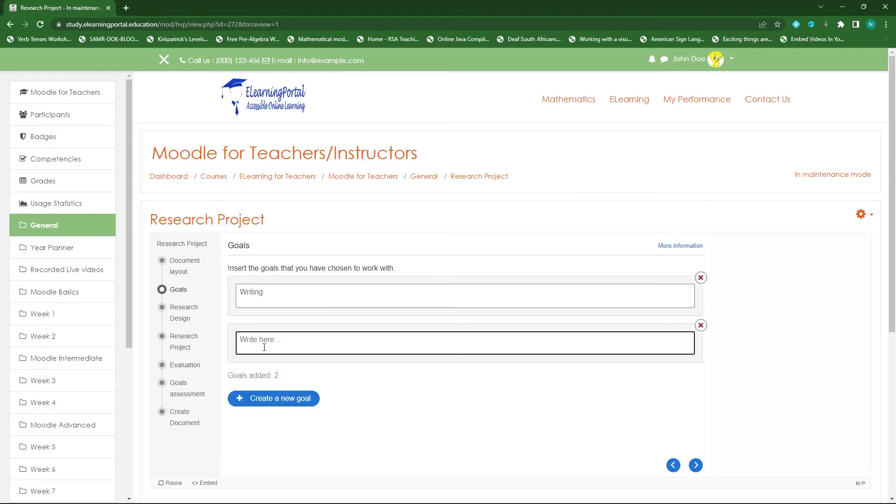
type("Reading")
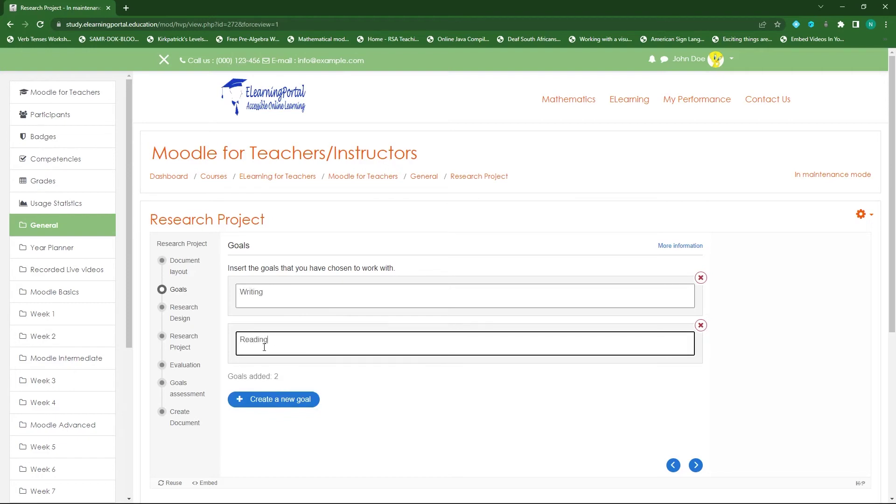
left_click(273, 399)
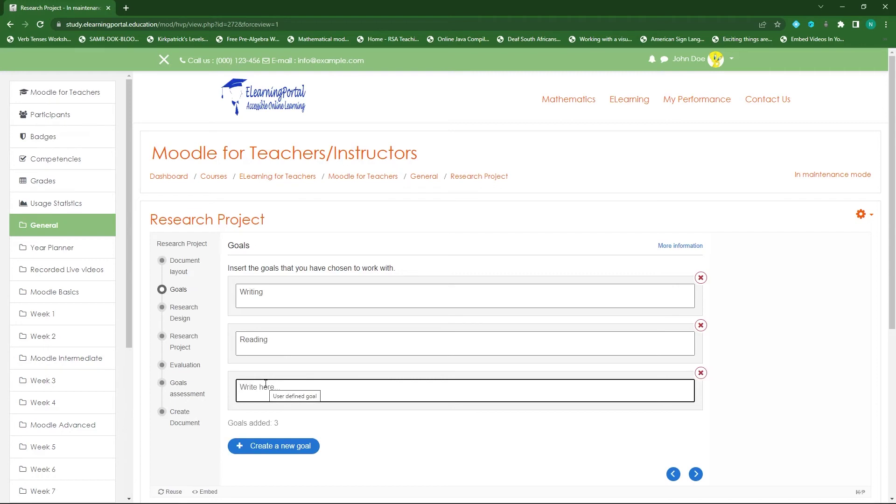
type("Anal")
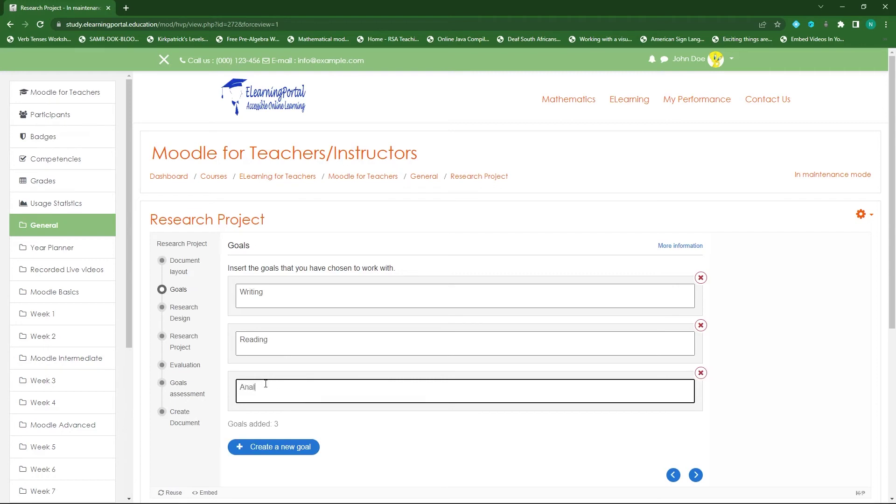
type("ysis")
left_click(294, 451)
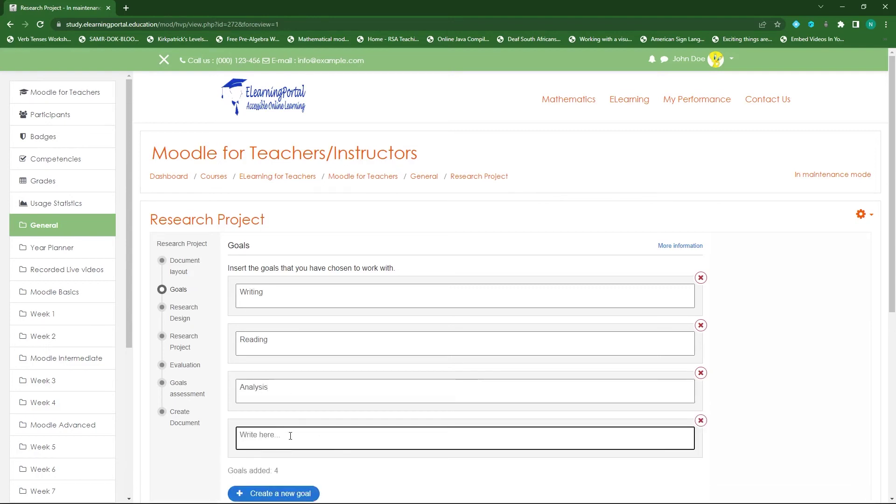
type("Evaluation")
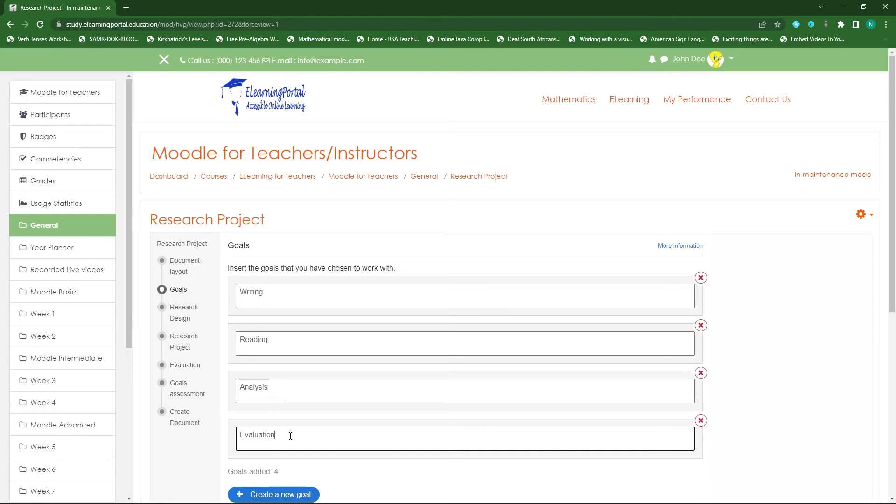
scroll(442, 382, "down", 2)
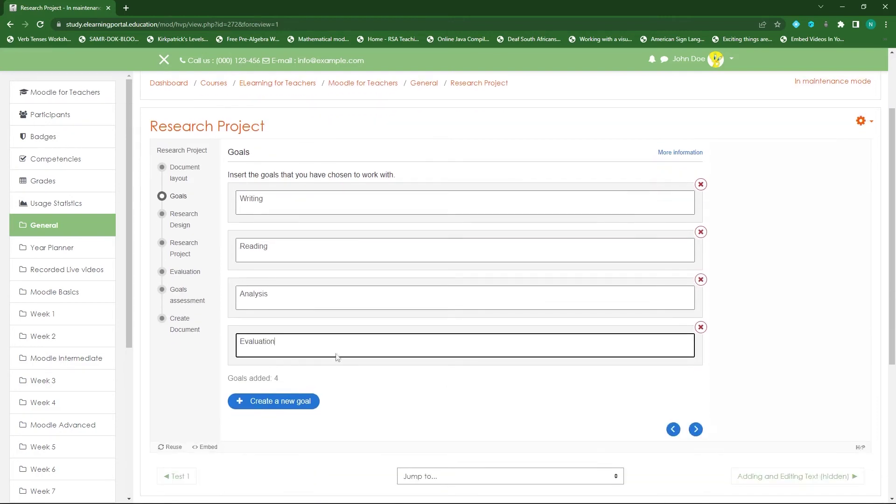
Step: On the Document layout page, enter the topic name "Mathematics for students" and fill in the student's name and surname
left_click(193, 186)
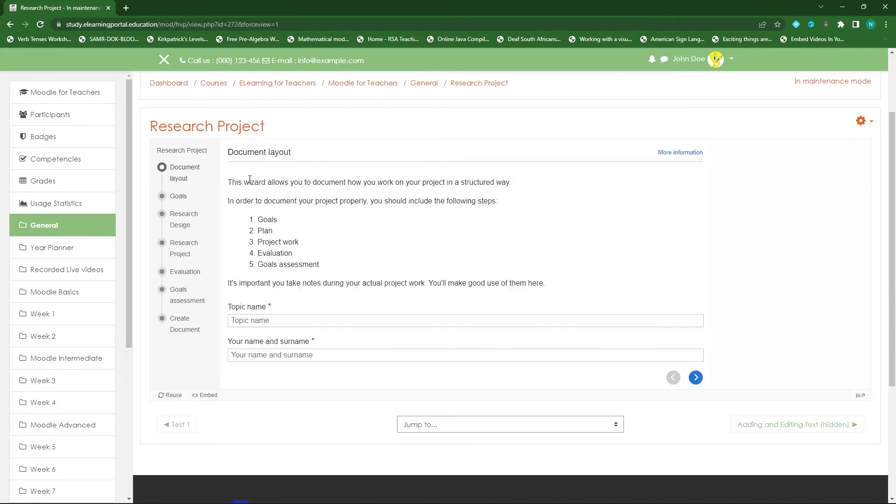
left_click(262, 320)
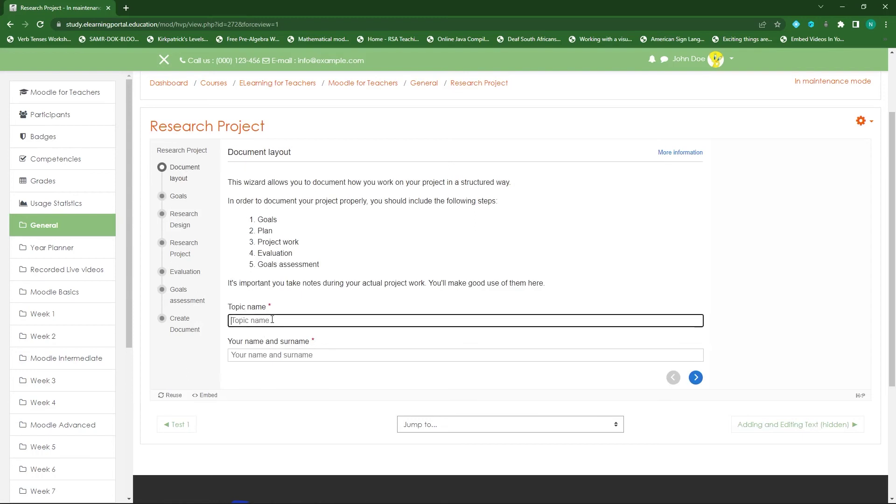
type("Math")
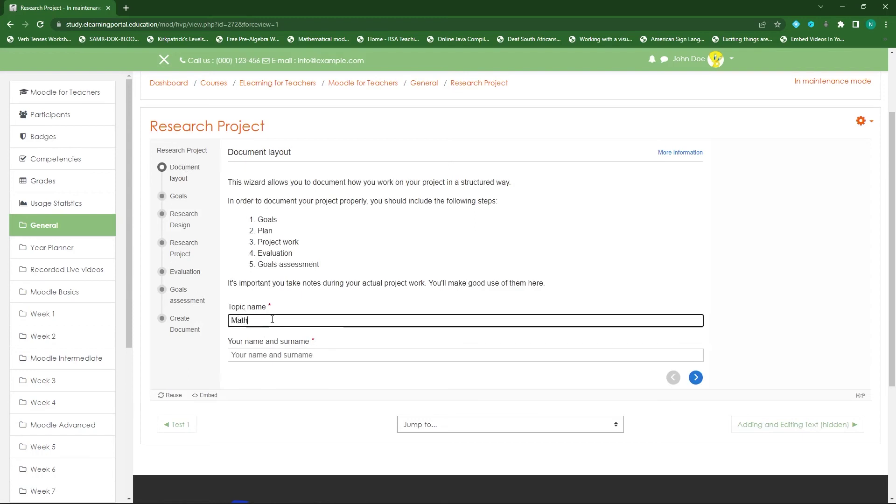
type("ematics for students")
left_click(306, 355)
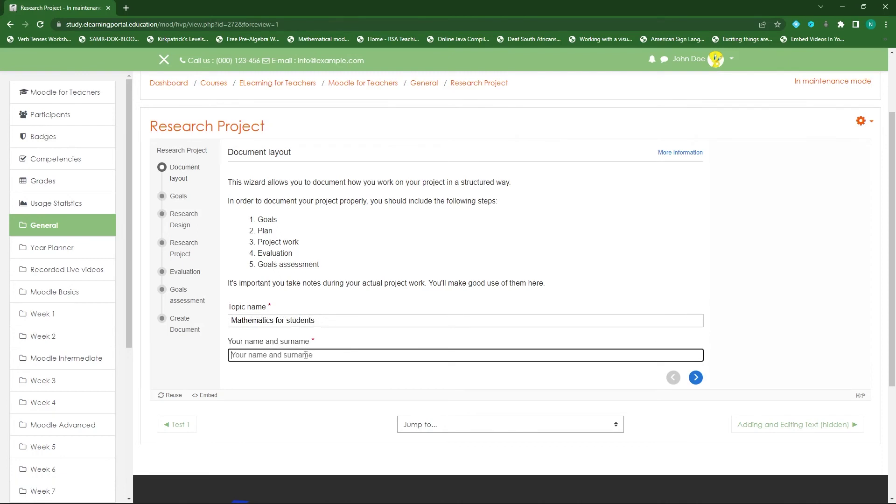
type("John Doe")
Step: Answer the Research Design questions with "Researching Maths" for what, "Fieldwork, Interviews...." for how and "Simple, ....." for why
left_click(695, 377)
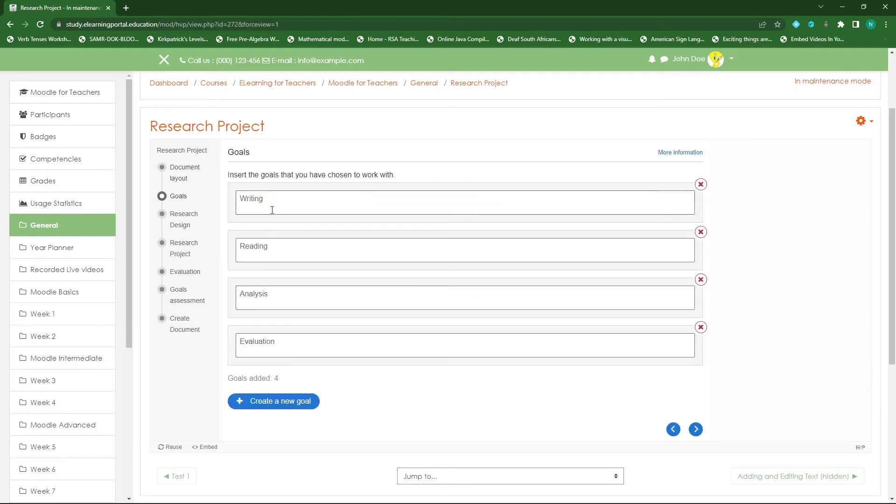
left_click(696, 429)
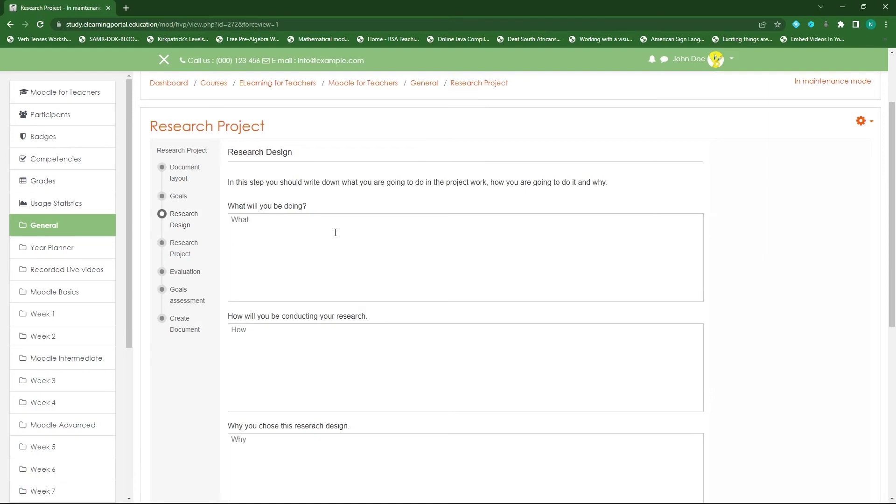
left_click(261, 222)
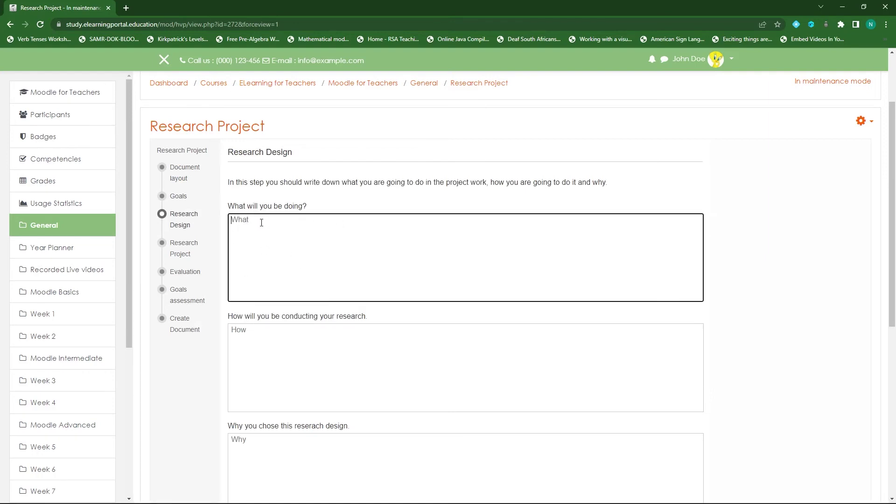
type("Researching Maths")
left_click(275, 338)
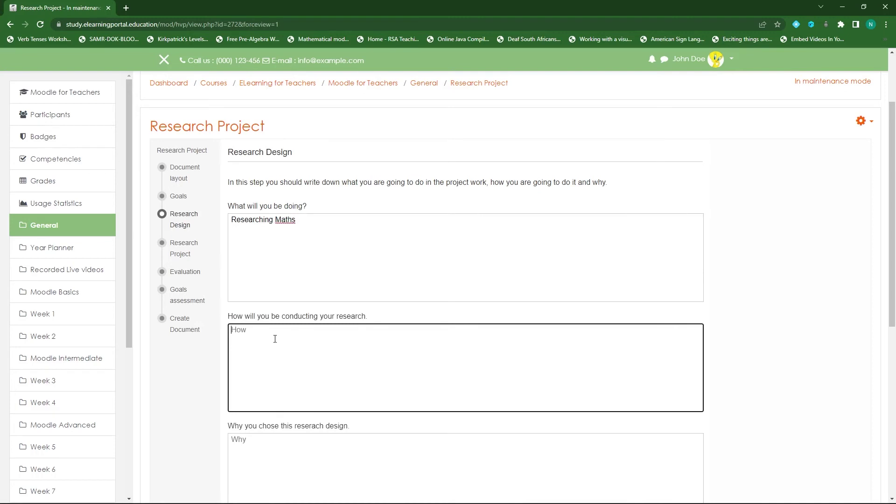
type("Fieldwork, Interviews....")
scroll(323, 358, "down", 2)
left_click(326, 366)
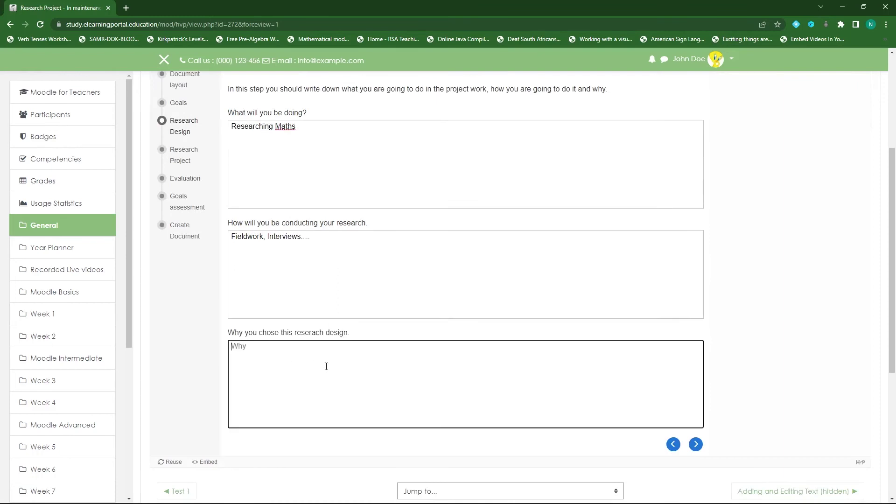
type("Simple, .....")
Step: Go to the Research Project page and write an entry in its text field
left_click(696, 444)
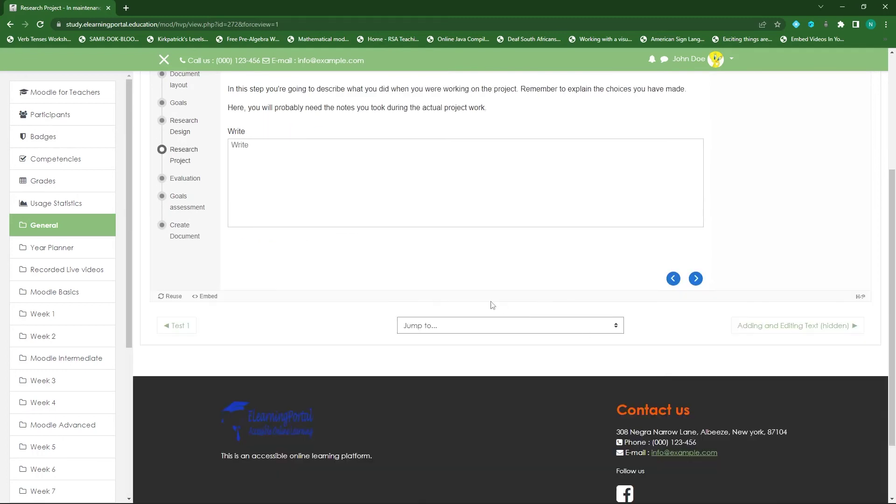
scroll(400, 304, "up", 2)
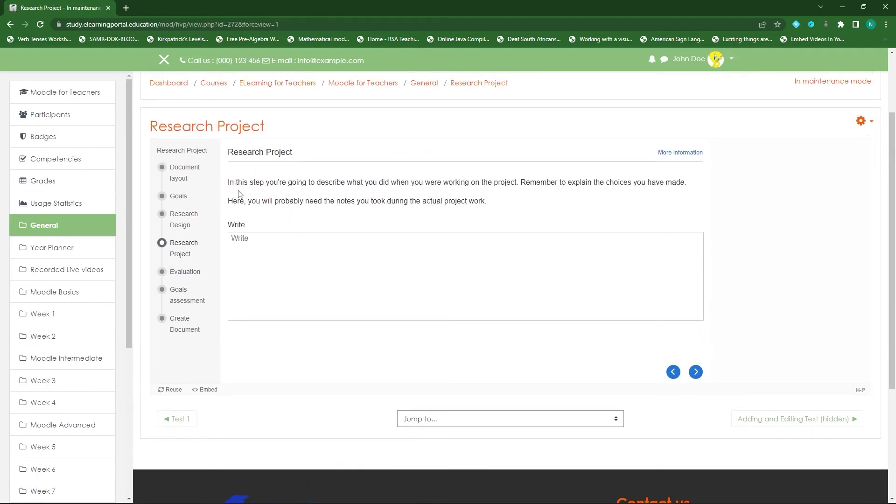
left_click(251, 241)
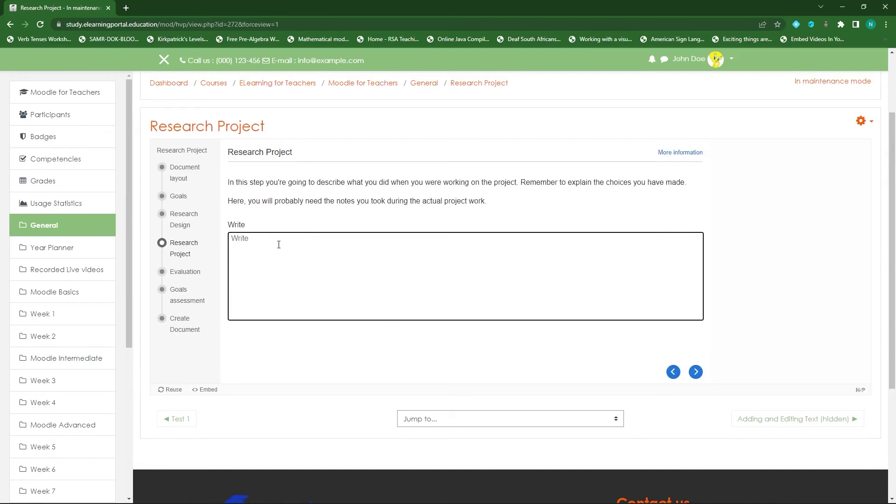
type("I")
Step: Write "Struggled with reading" in the Evaluation page's text field, correcting the misspelled "with"
left_click(696, 372)
left_click(244, 233)
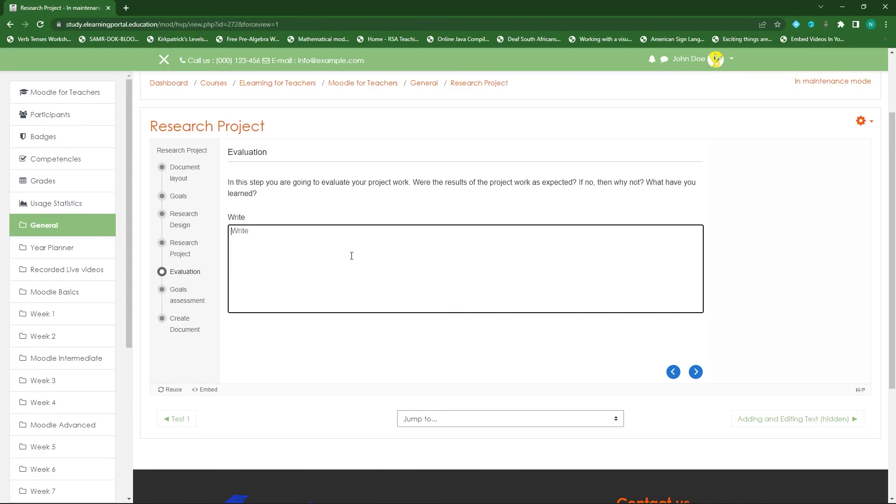
type("Struggled wityh reading")
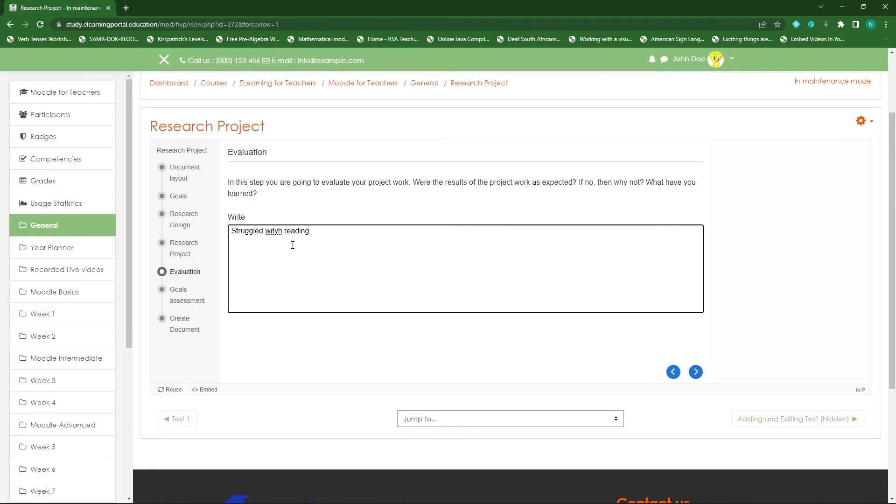
key("BackSpace")
key("BackSpace")
key("BackSpace")
type("thg")
Step: On the Goals assessment page, rate Writing and Analysis as Learned little, and Reading and Evaluation as Learned a lot
left_click(696, 372)
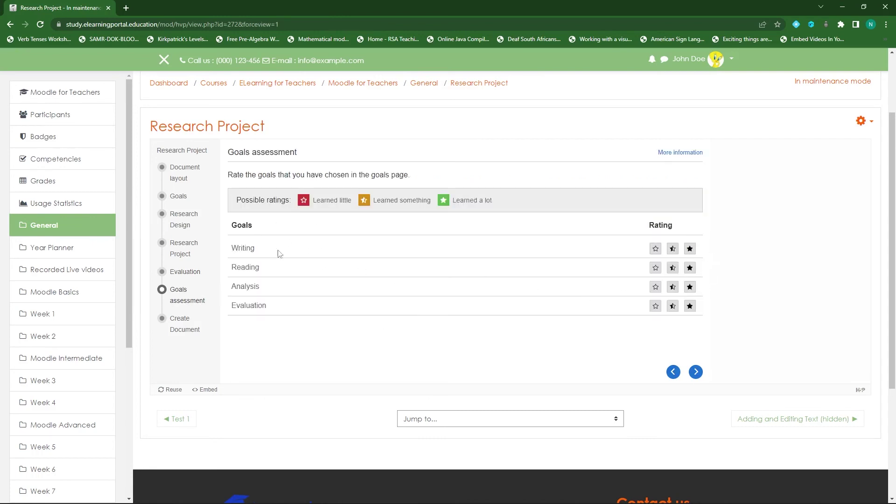
left_click(655, 248)
left_click(690, 268)
left_click(655, 287)
left_click(689, 306)
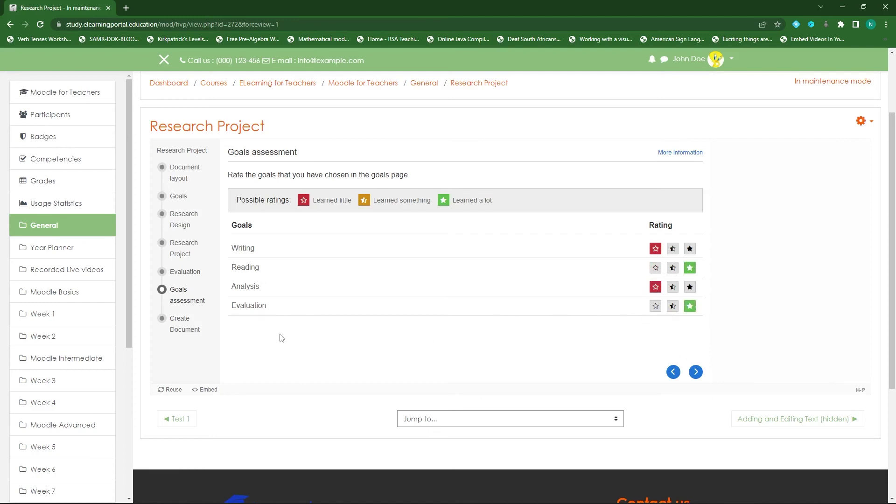
Step: View the Create Document page, then read the additional information on the Document layout page and close it
left_click(696, 372)
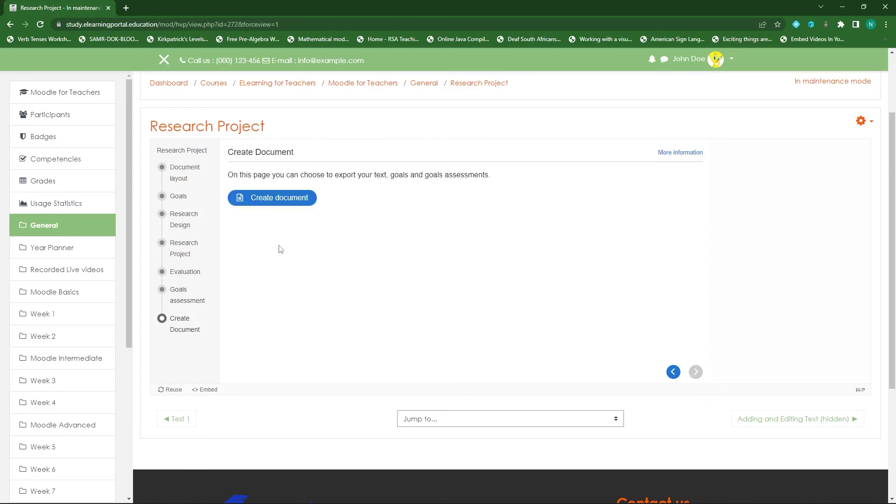
left_click(192, 173)
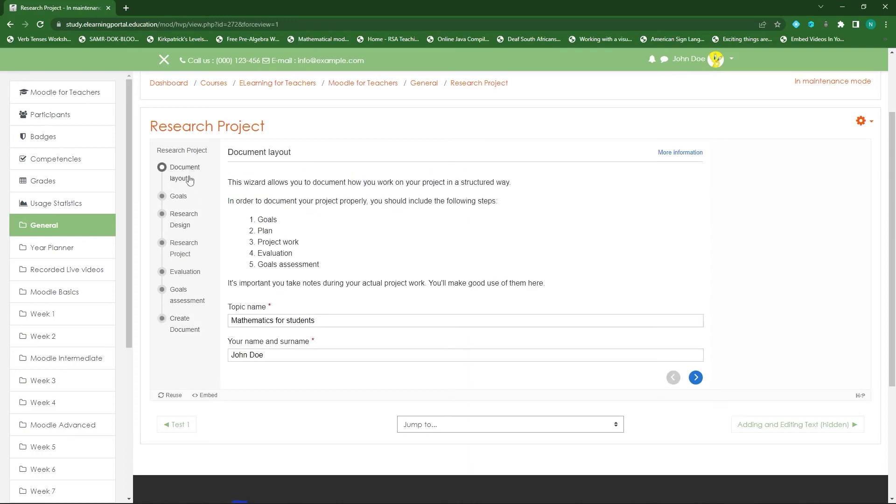
left_click(678, 153)
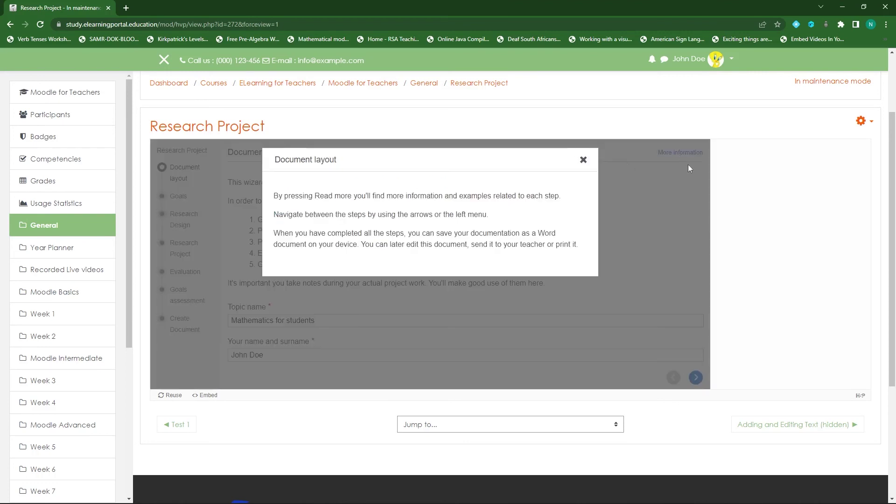
left_click_drag(275, 193, 579, 246)
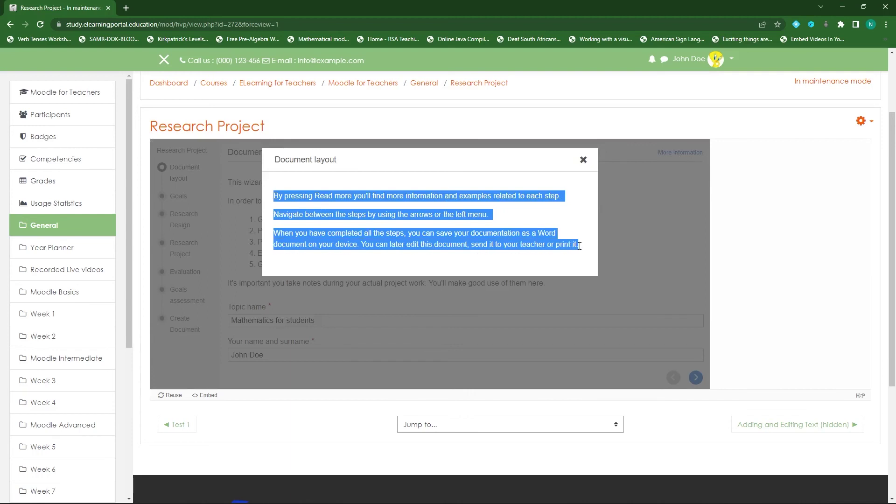
left_click(583, 160)
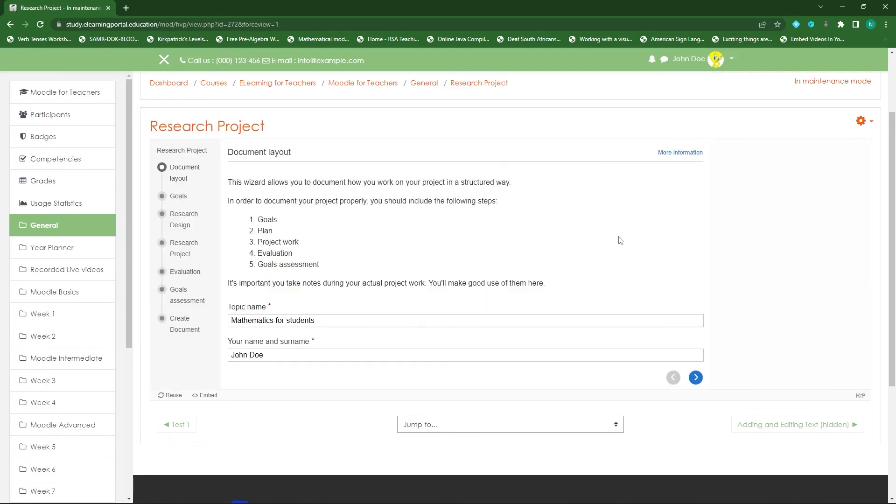
Step: Go to the Goals page, read its additional information and close it
left_click(180, 198)
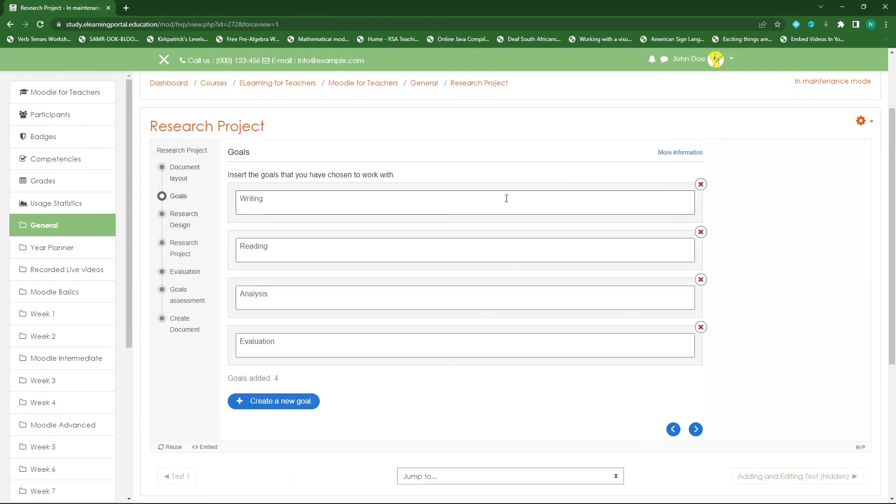
left_click(681, 153)
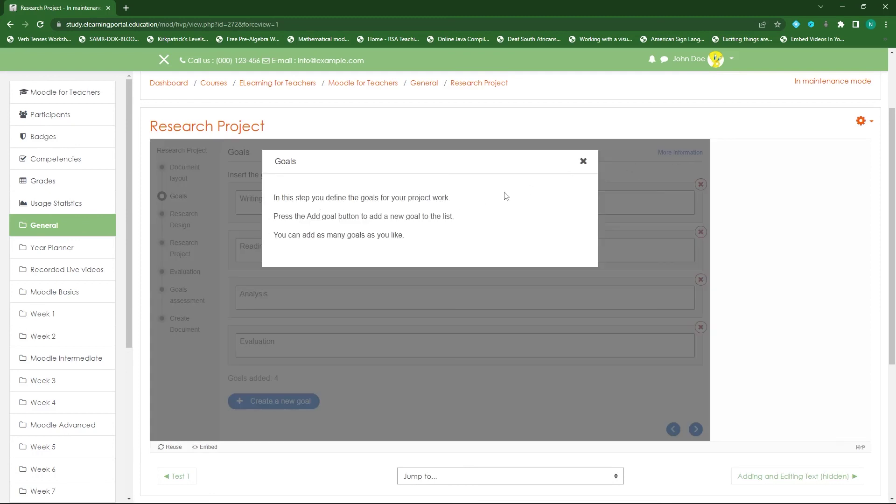
left_click(583, 161)
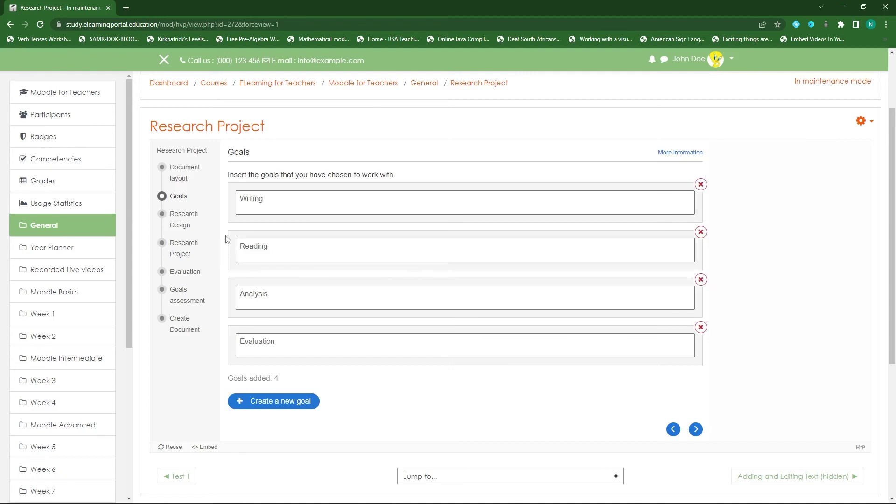
Step: Review the Research Design, Research Project and Evaluation pages, including the additional information for Research Project
left_click(186, 221)
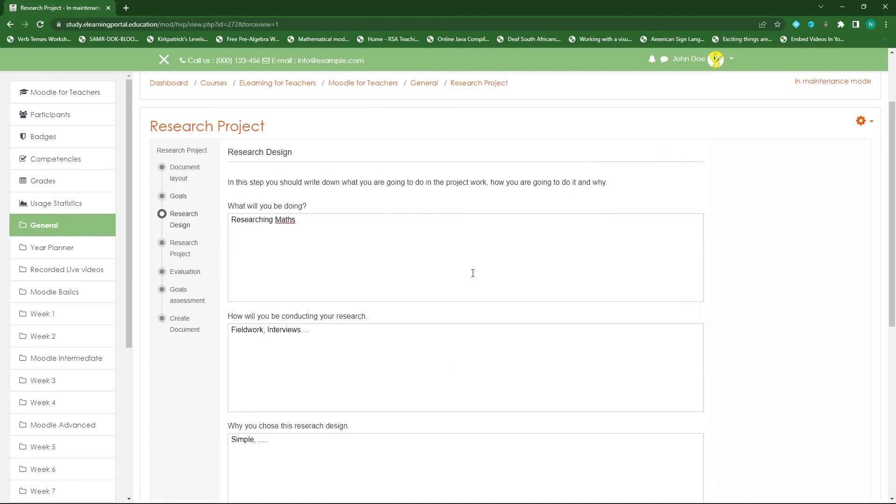
left_click(184, 249)
left_click(681, 152)
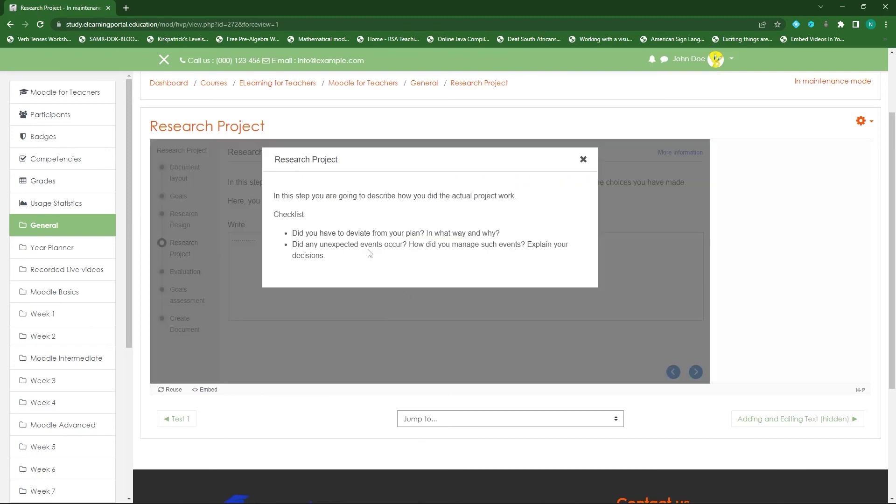
left_click(583, 160)
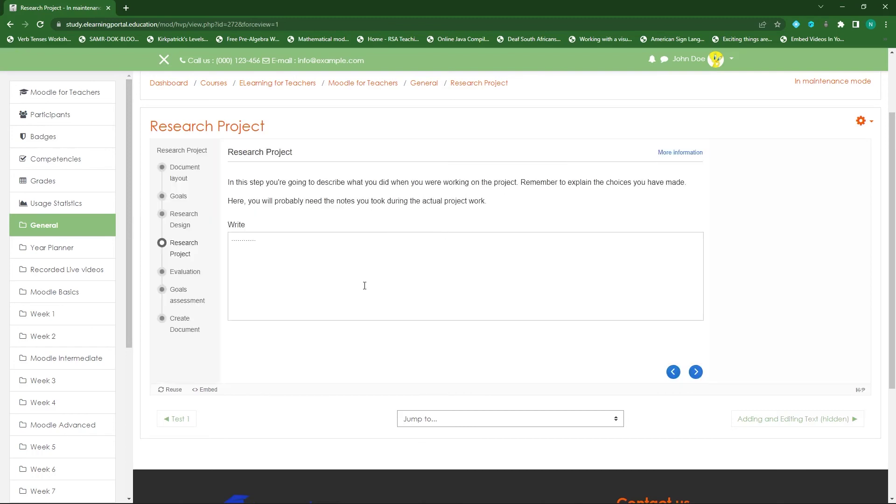
left_click(185, 273)
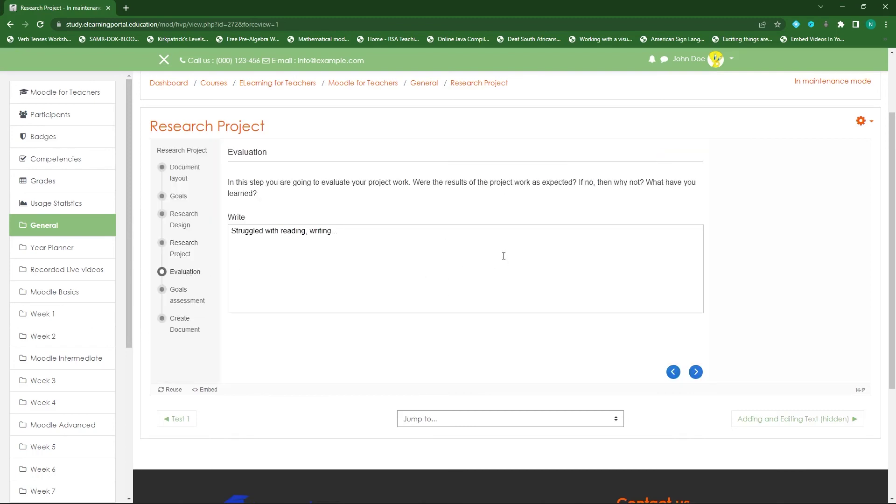
Step: Create the document from the Create Document page and review its contents through to the goals assessment
left_click(186, 330)
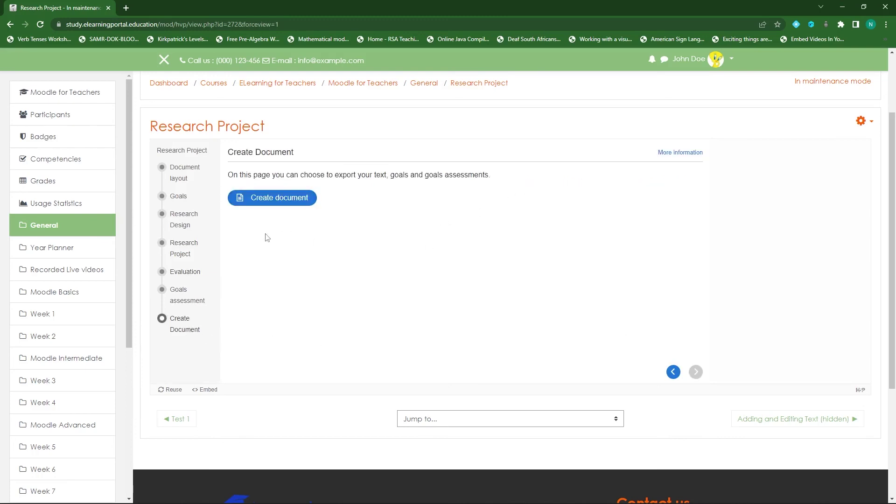
left_click(275, 198)
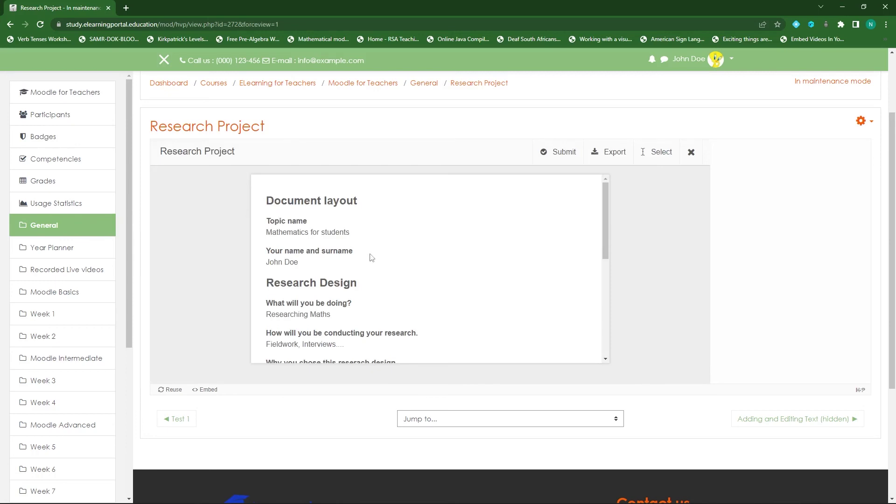
scroll(320, 283, "down", 2)
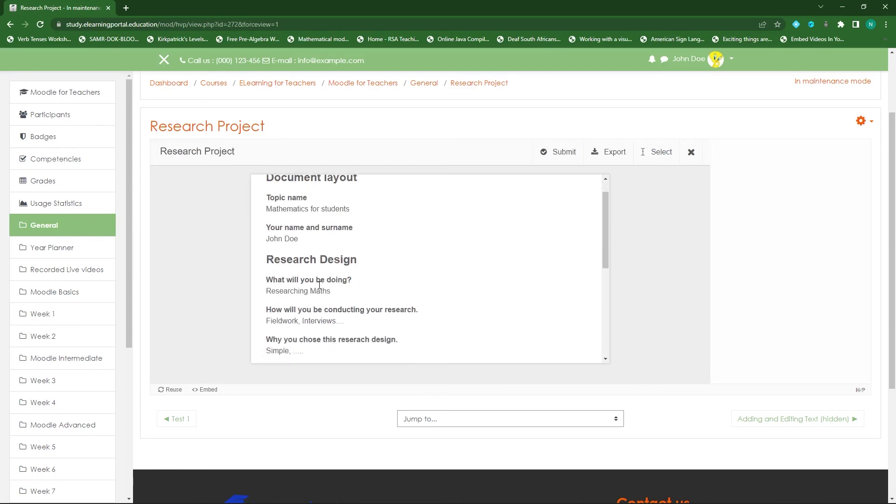
scroll(321, 289, "down", 3)
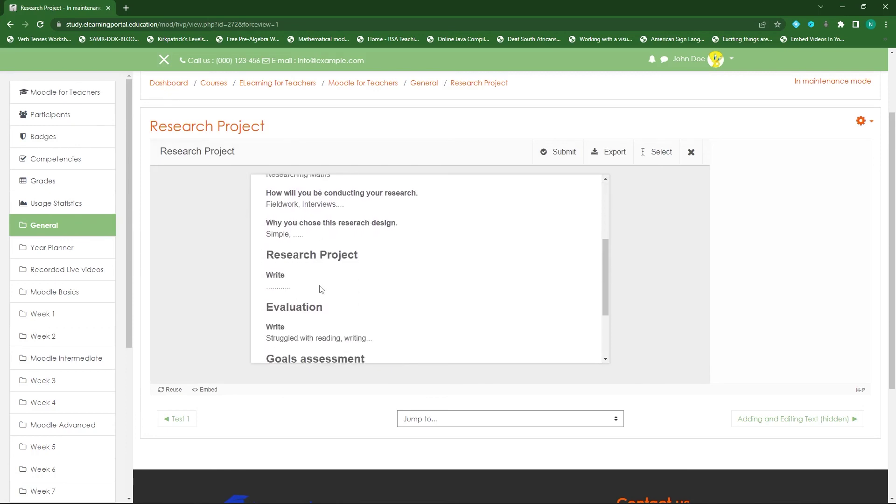
scroll(321, 288, "down", 1)
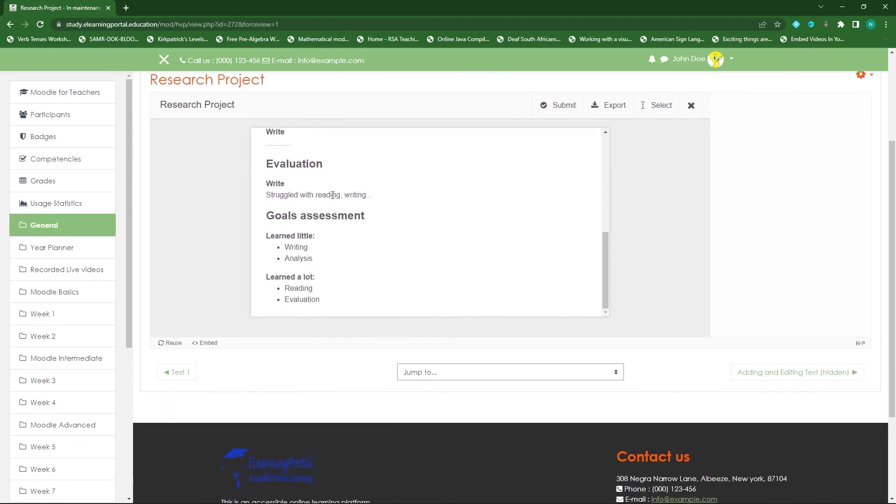
Step: Export the document as a .docx file, open the download in Word to review it, and close it
left_click(613, 108)
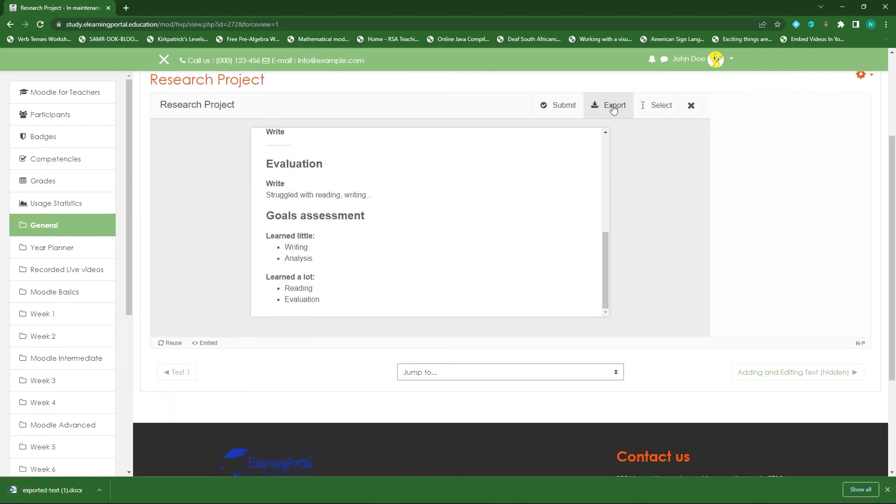
left_click(58, 496)
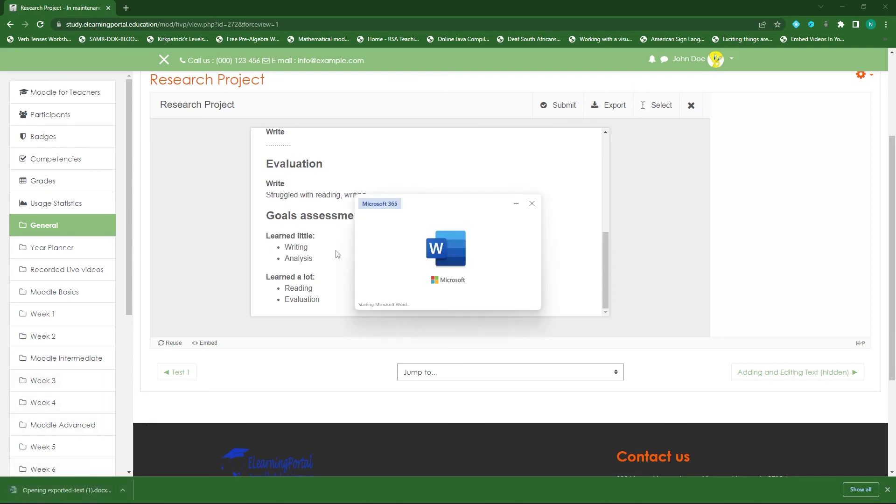
scroll(372, 300, "down", 10)
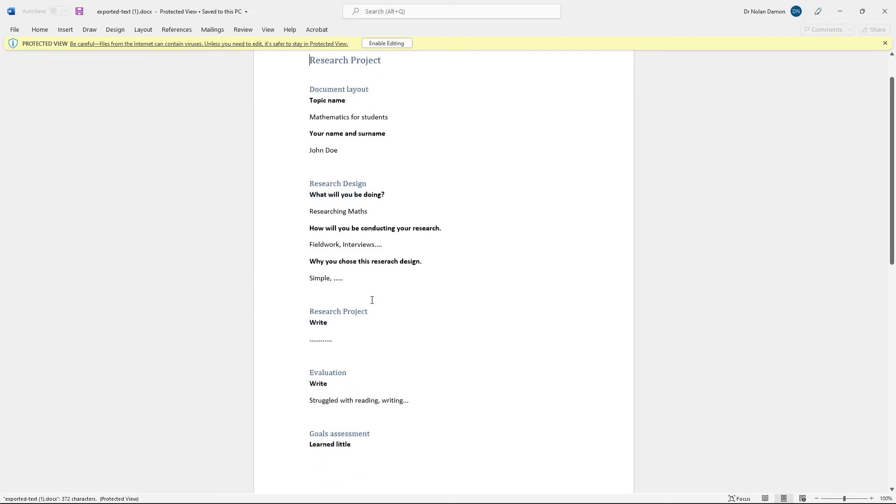
scroll(377, 356, "up", 10)
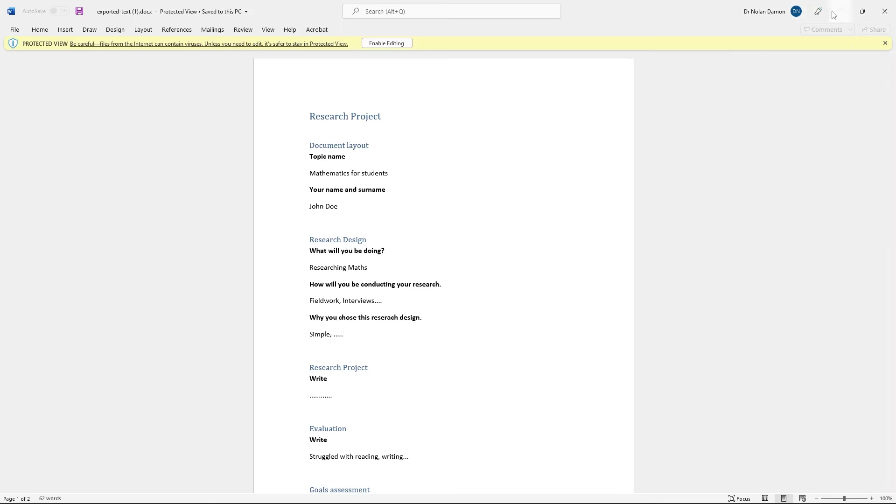
left_click(884, 11)
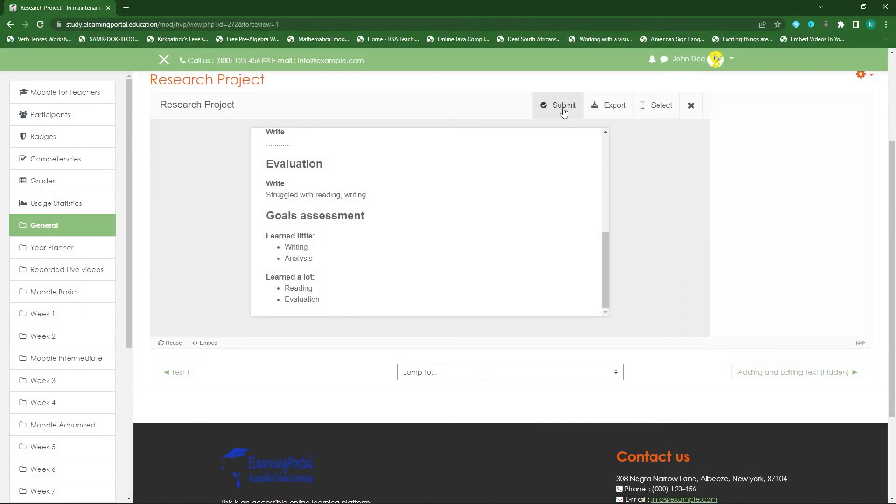
Step: Submit the Research Project report and return to the beginning of the document
left_click(563, 107)
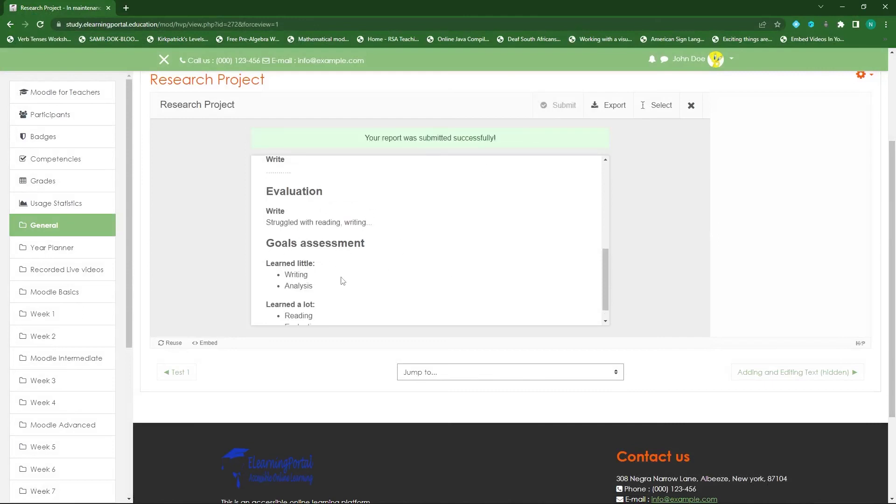
scroll(413, 276, "up", 7)
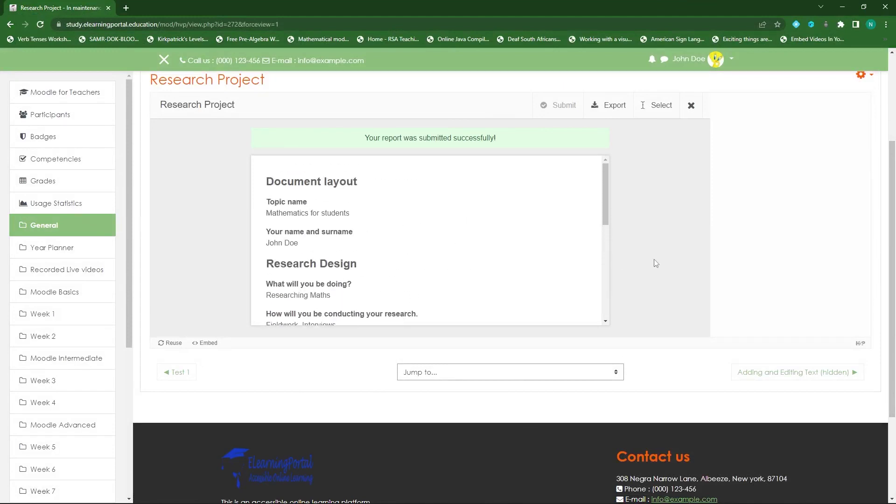
scroll(654, 261, "up", 2)
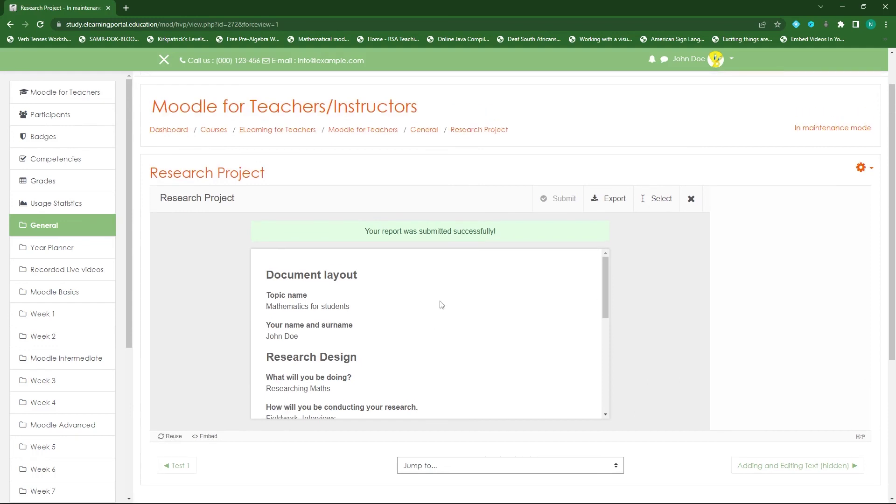